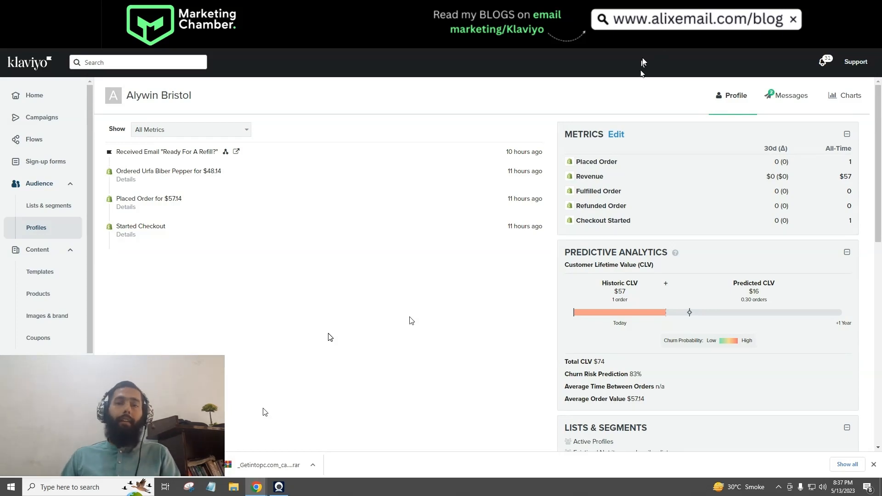
Dismiss the downloads bar and examine the customer lifetime value timeline in the profile's Predictive Analytics section
click(873, 465)
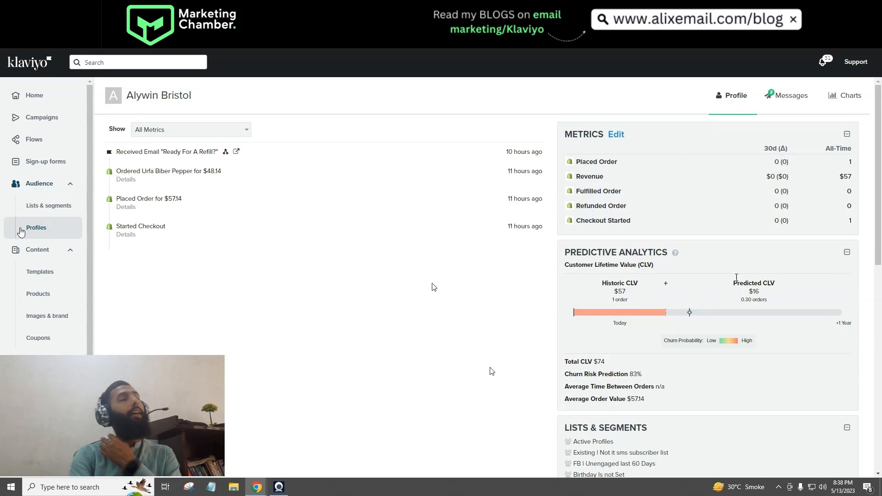
drag(669, 254, 561, 259)
click(505, 306)
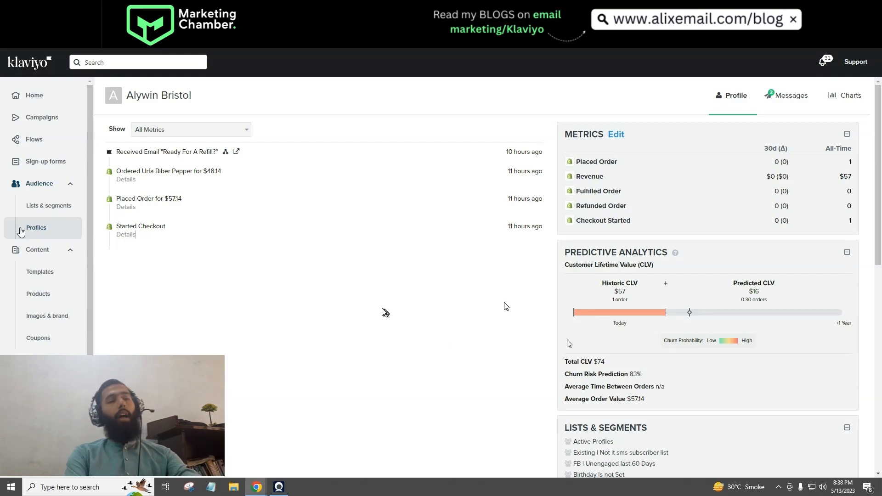
drag(564, 252, 665, 265)
click(667, 269)
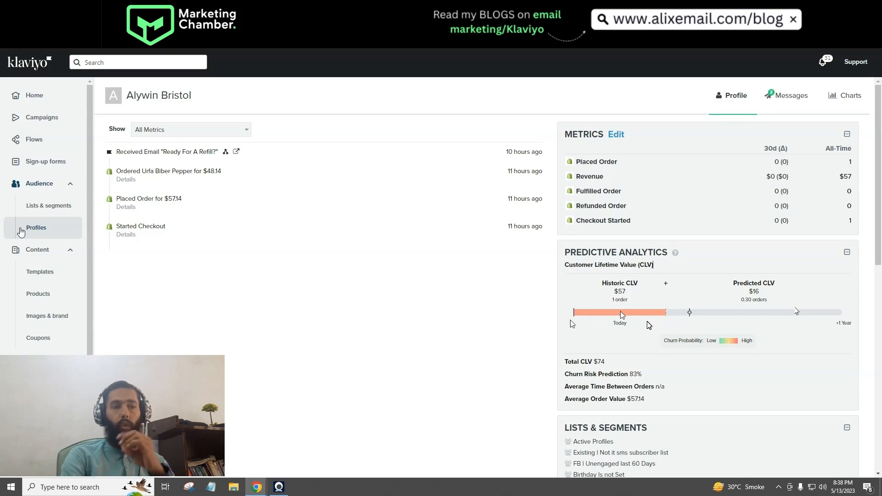
mouse_move(574, 317)
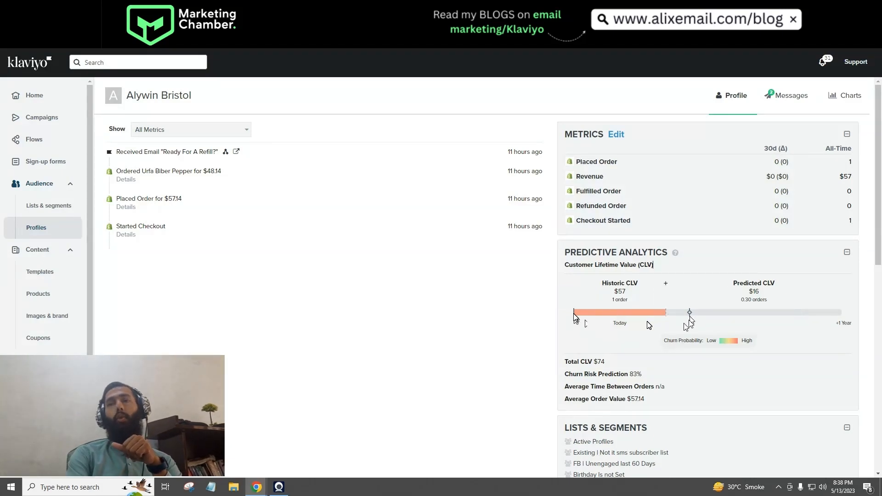
mouse_move(620, 310)
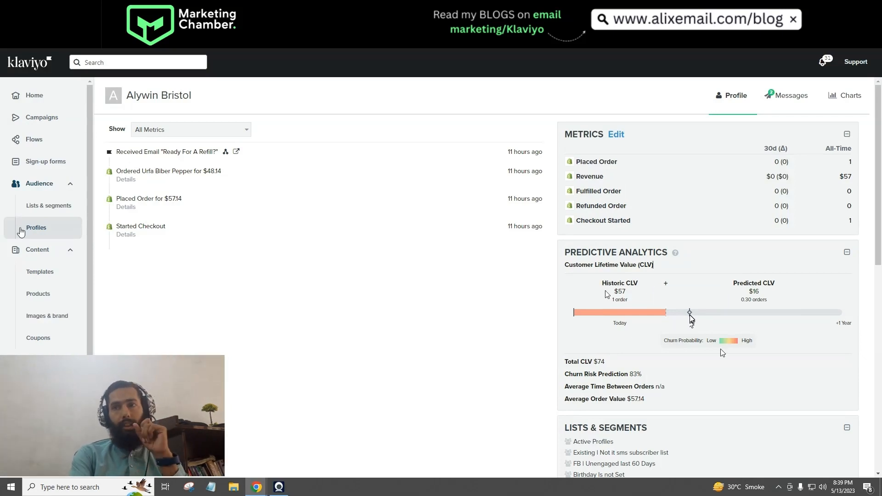
Compare the Historic CLV and Predicted CLV figures, and check the Churn Risk Prediction in the customer's profile
drag(602, 290, 643, 288)
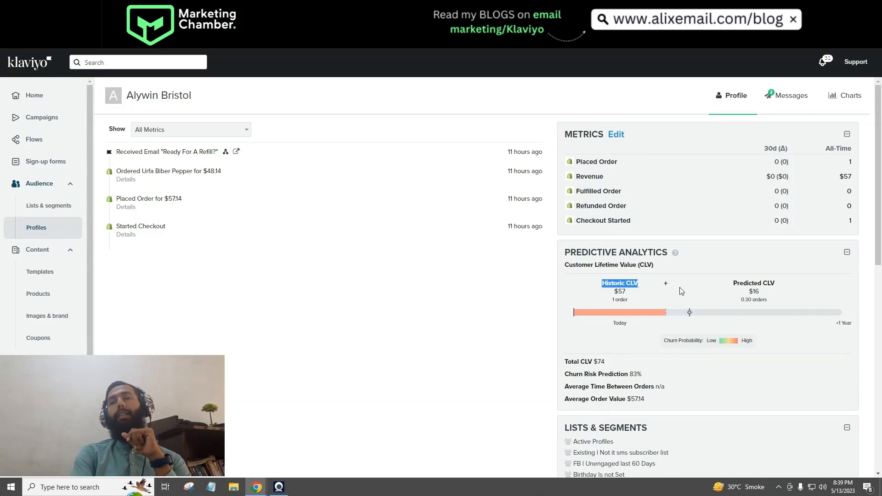
drag(730, 285, 777, 286)
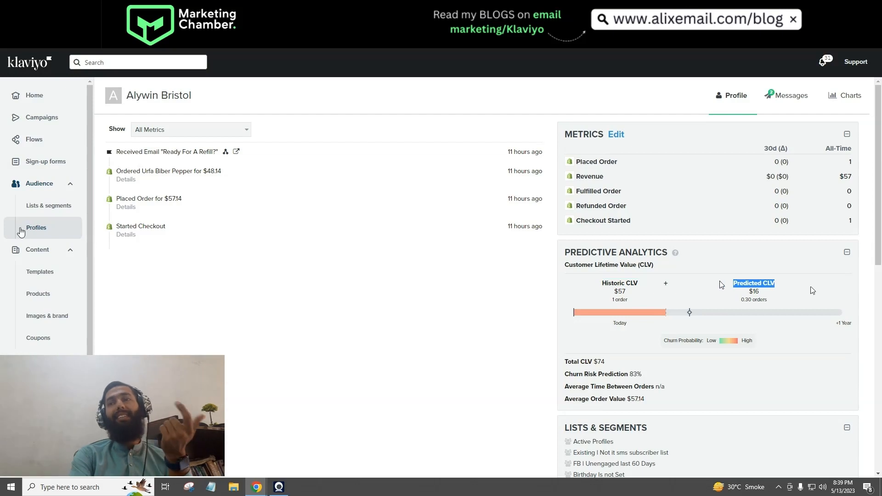
click(812, 290)
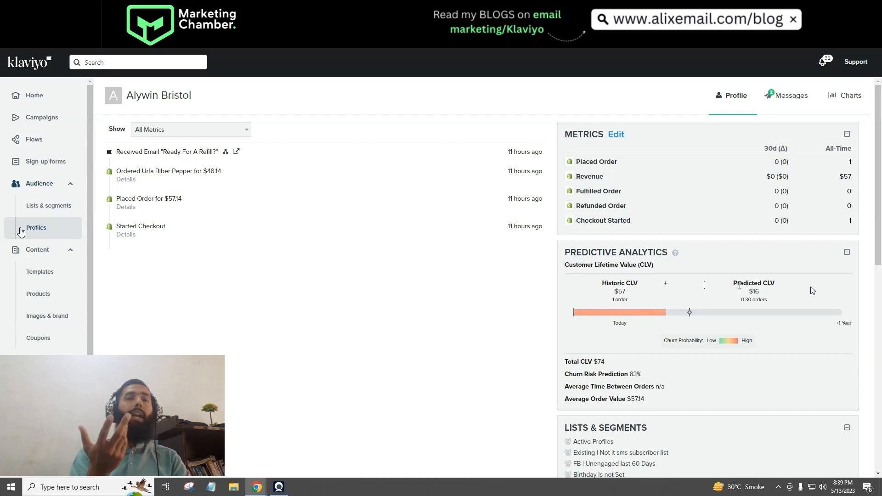
double_click(753, 291)
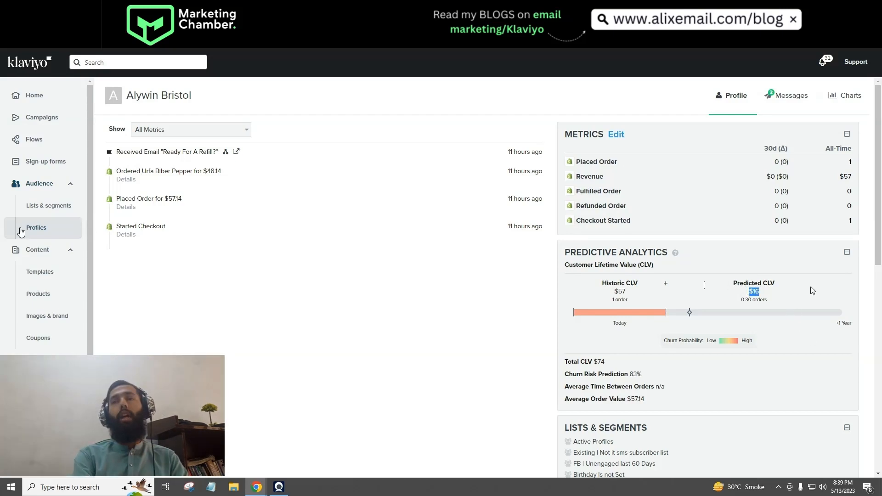
click(666, 298)
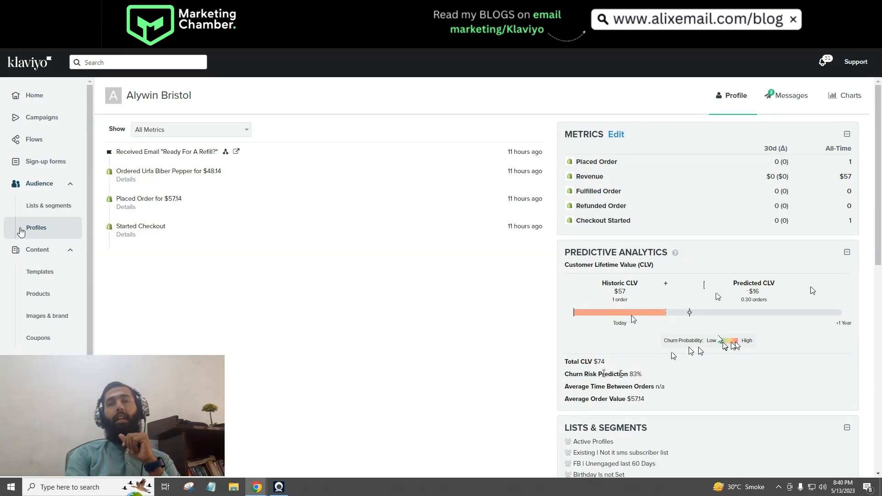
drag(629, 374, 643, 377)
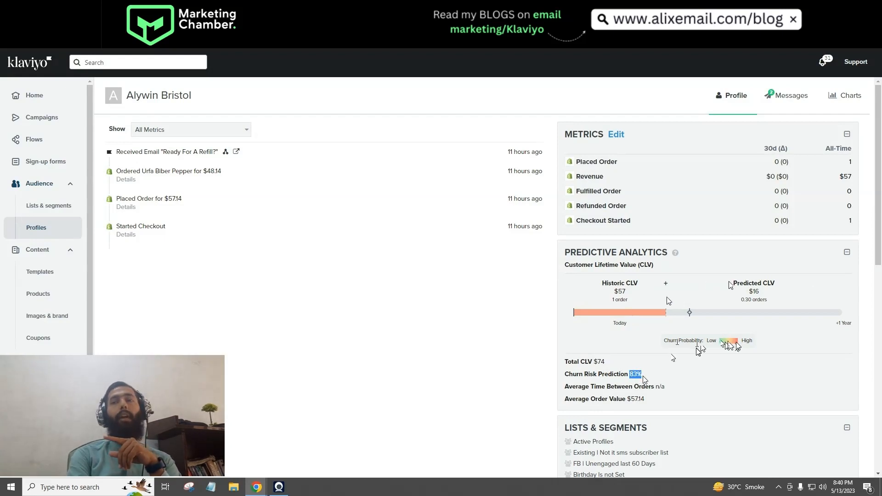
click(644, 379)
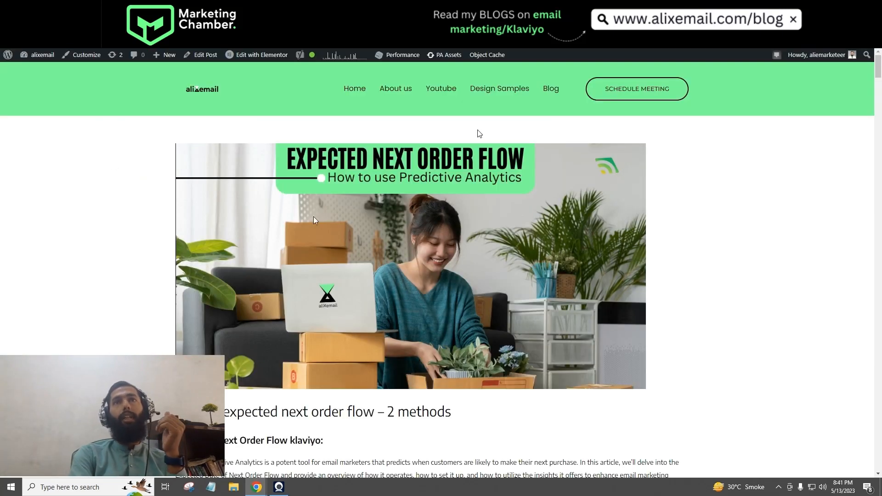
Read through the blog article on the Klaviyo expected next order flow, covering the conditions, definitions and setup methods
scroll(473, 135, down, 10)
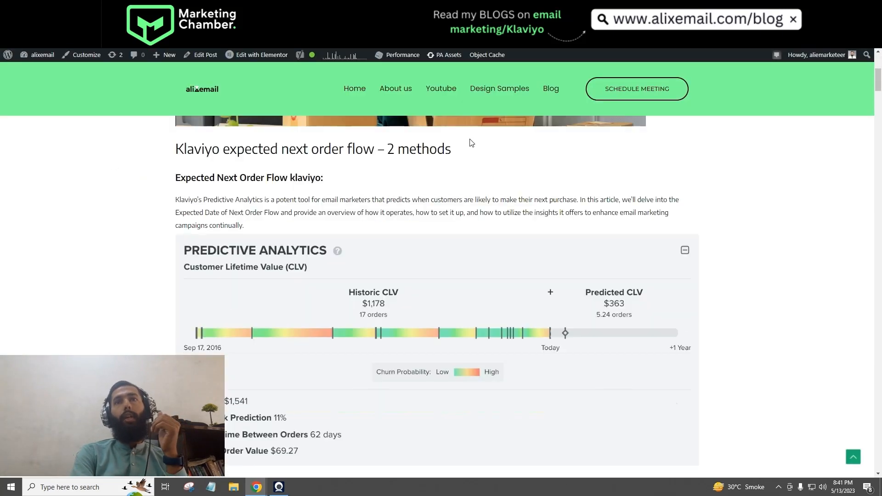
scroll(412, 156, up, 7)
scroll(470, 231, down, 3)
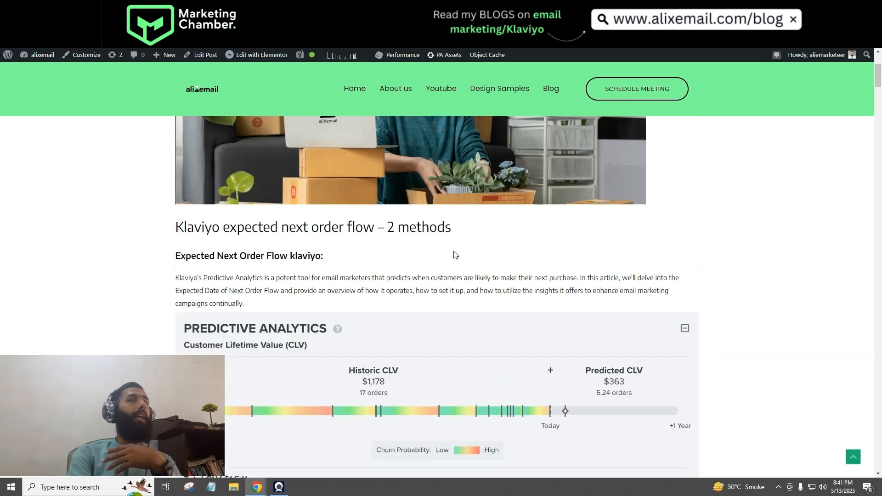
scroll(441, 273, down, 10)
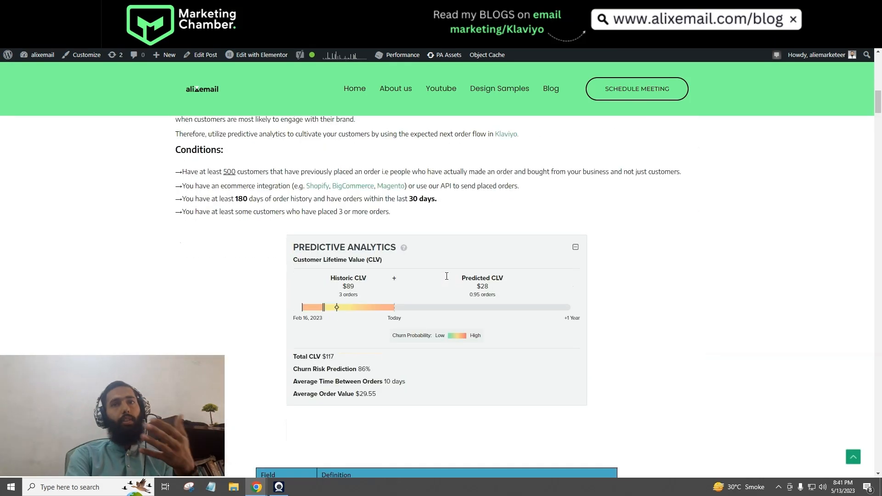
scroll(446, 278, down, 10)
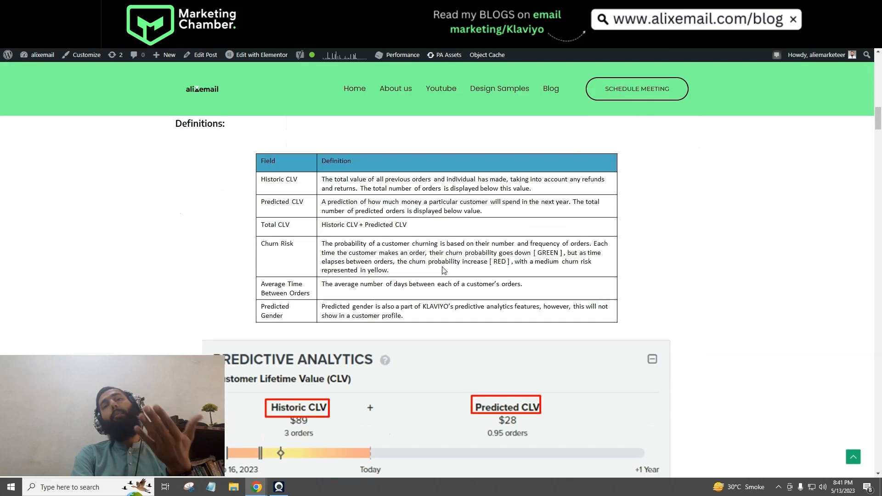
scroll(441, 257, down, 13)
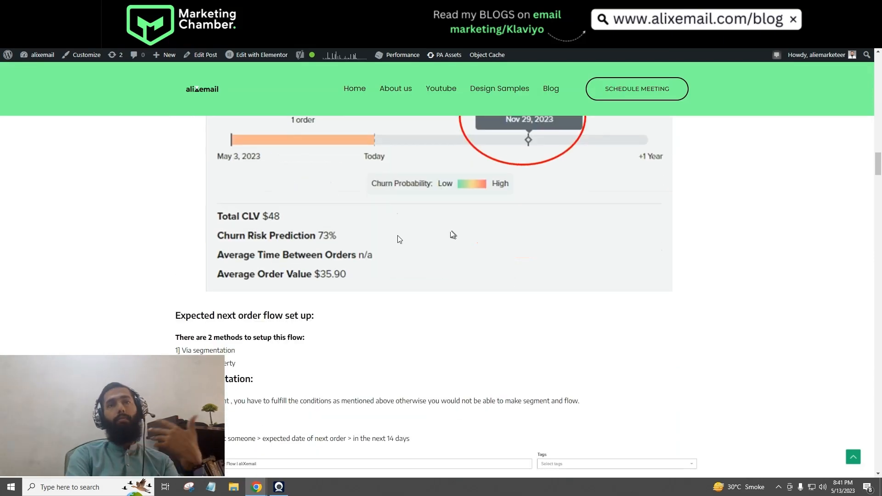
scroll(419, 216, down, 2)
scroll(419, 216, down, 1)
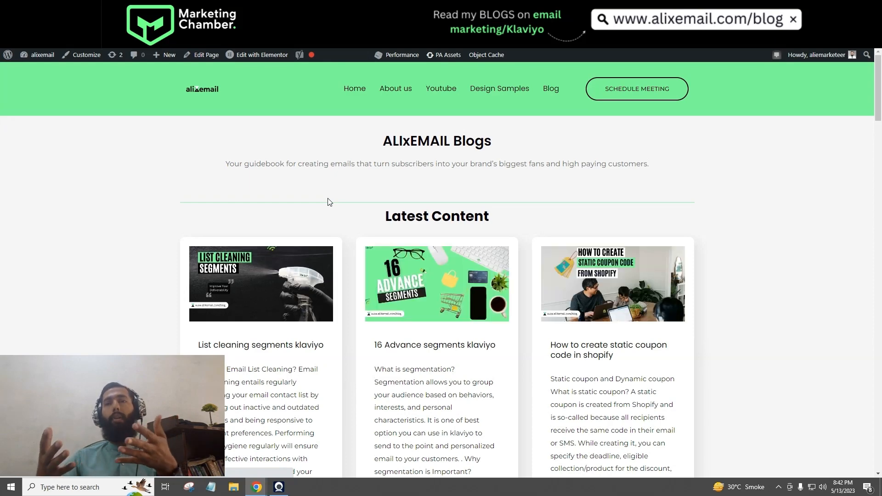
Browse the ALIxEMAIL Blogs page to review the available Klaviyo articles on segments, flows, coupons and integrations
scroll(329, 202, down, 9)
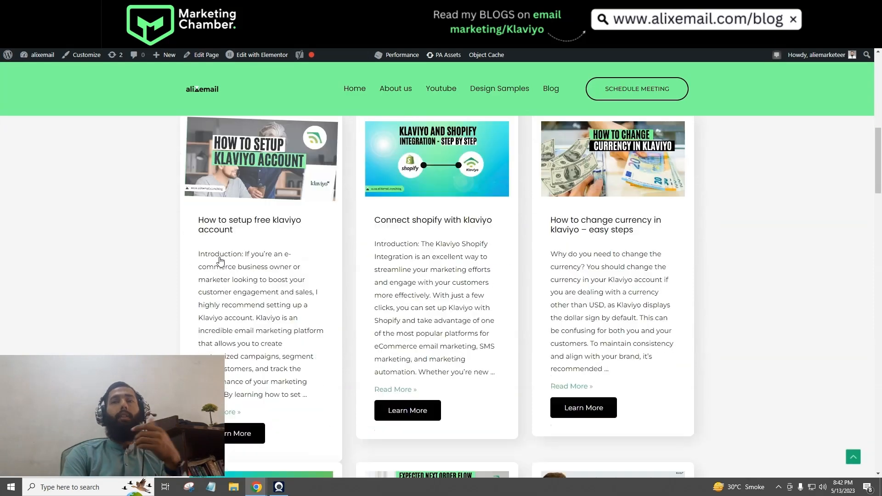
scroll(220, 261, down, 18)
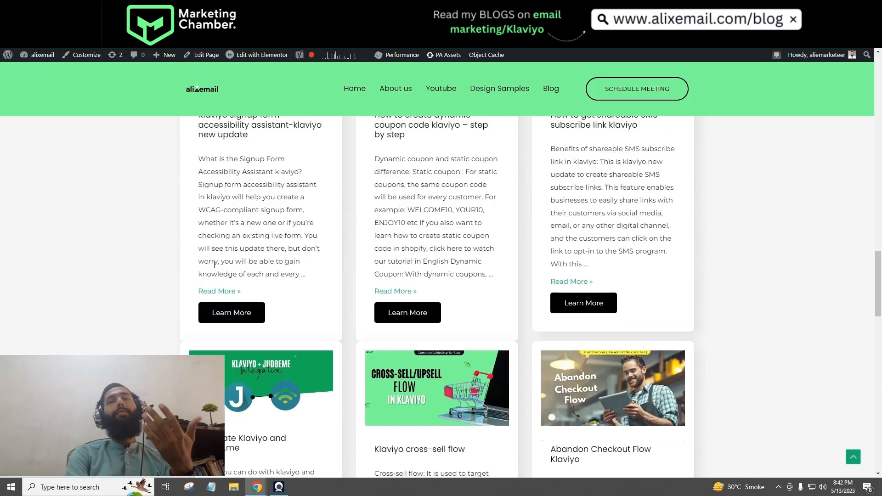
scroll(214, 265, down, 3)
scroll(134, 256, up, 9)
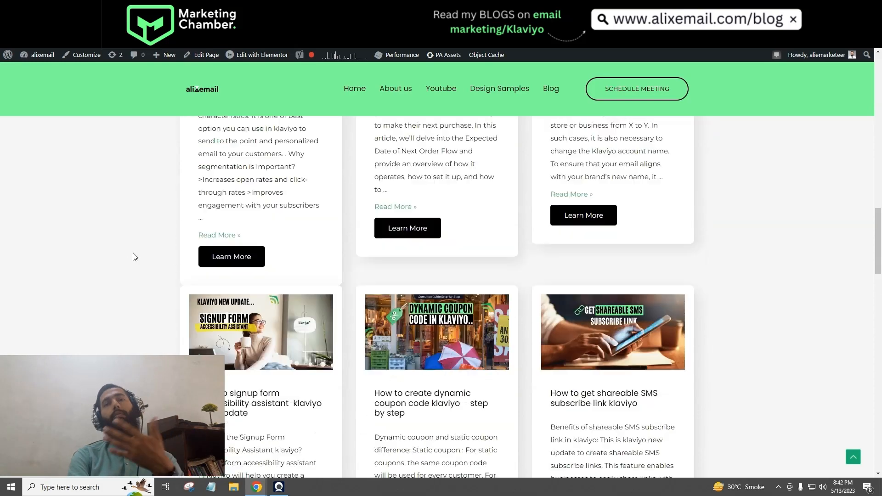
scroll(269, 340, down, 1)
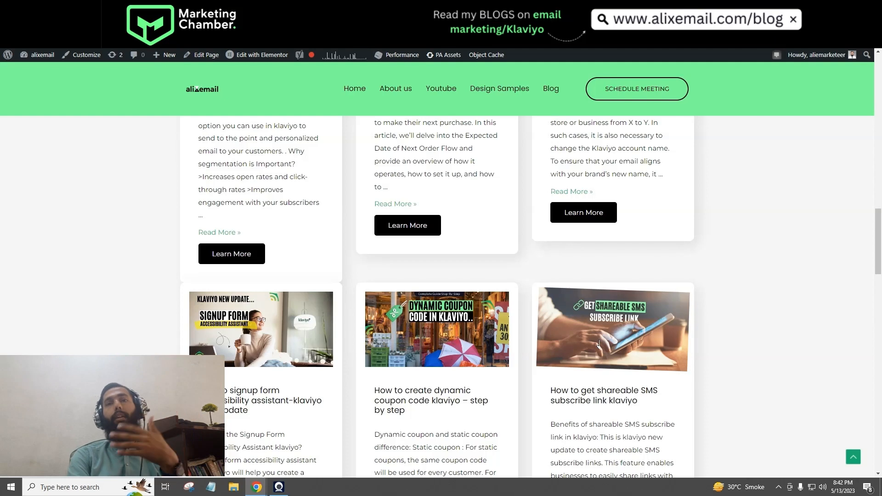
scroll(599, 344, up, 6)
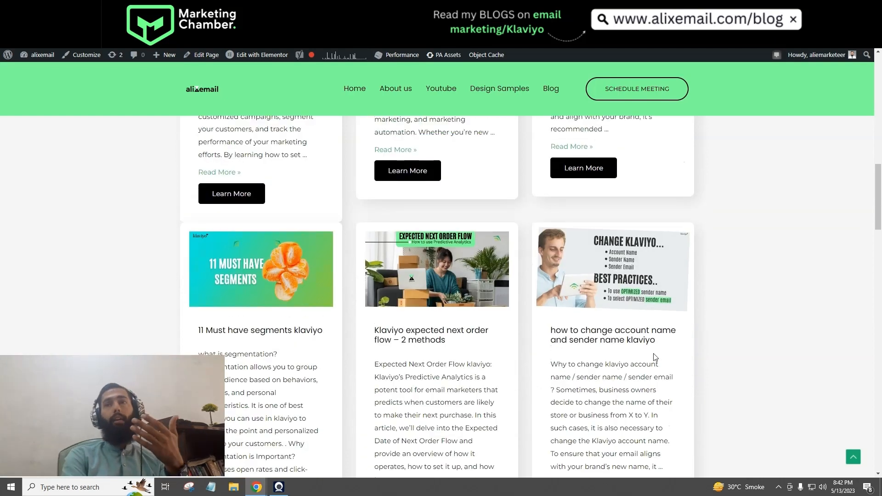
scroll(655, 357, up, 3)
scroll(656, 357, up, 4)
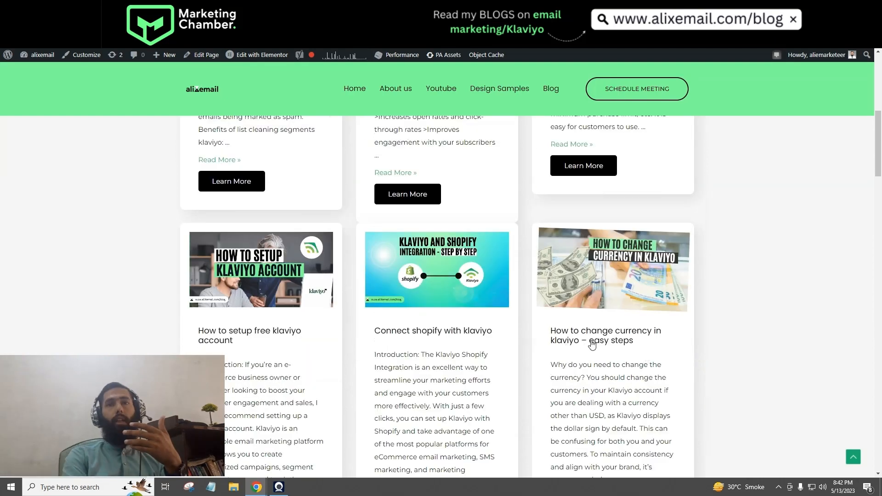
scroll(644, 348, up, 7)
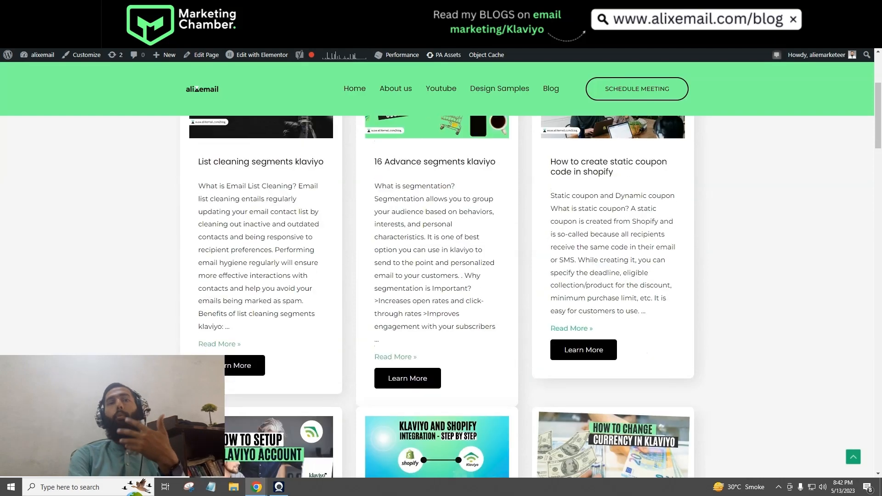
scroll(625, 334, down, 14)
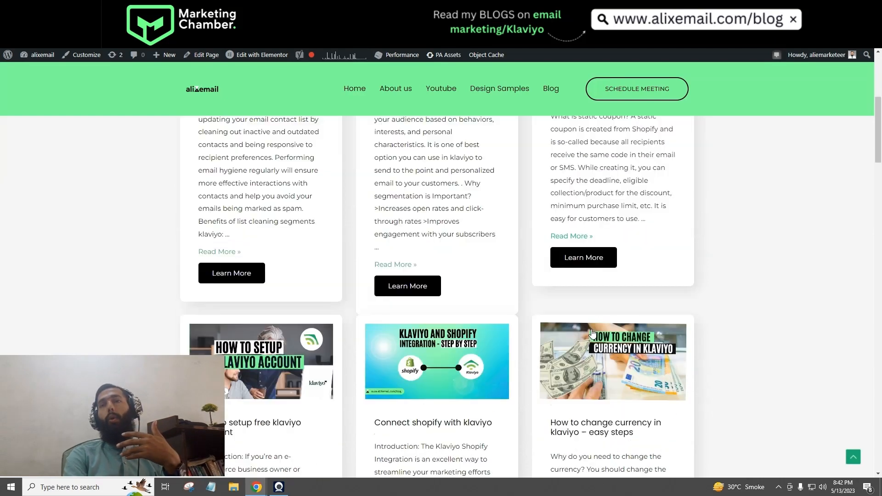
scroll(549, 340, down, 9)
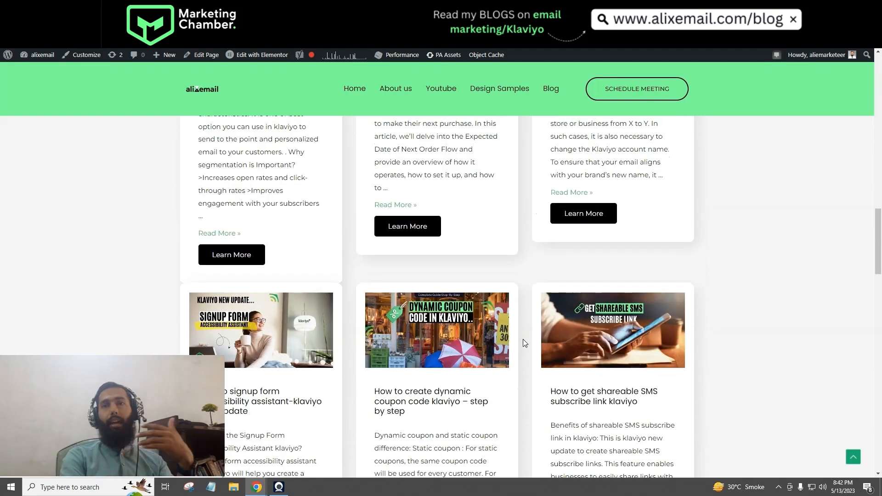
scroll(523, 339, up, 10)
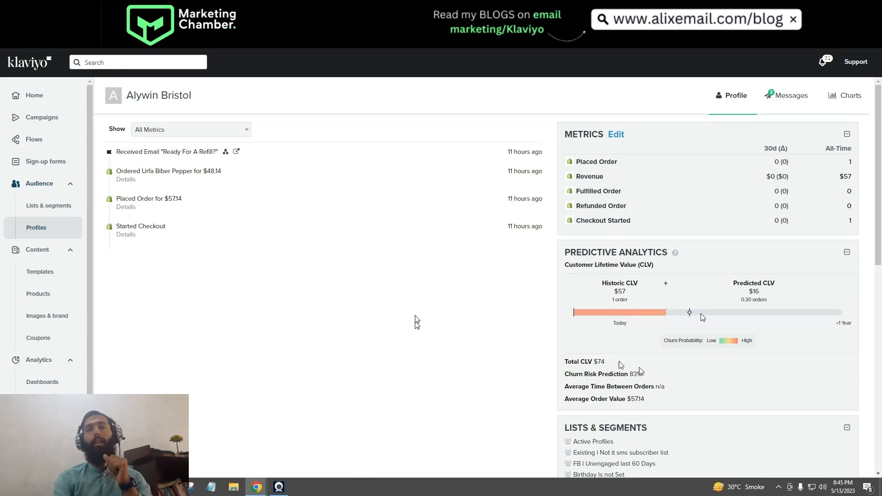
Check the Total CLV figure in the Predictive Analytics section of the customer's profile
drag(614, 360, 564, 364)
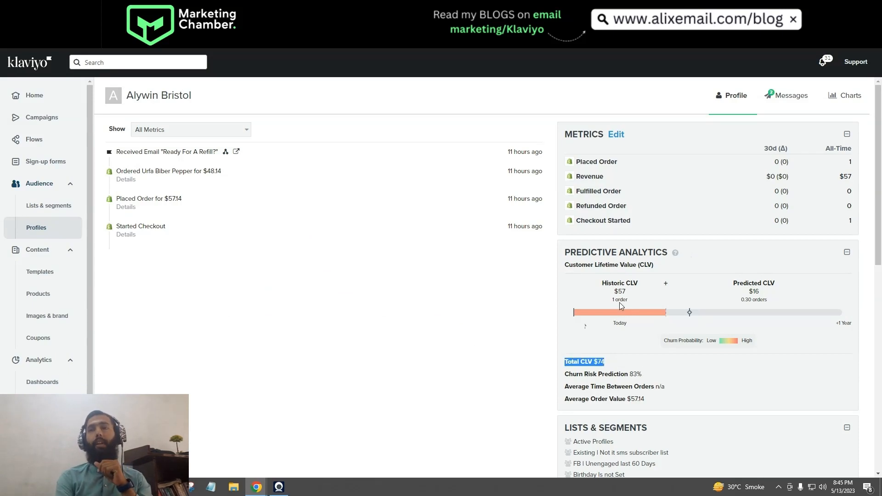
click(642, 364)
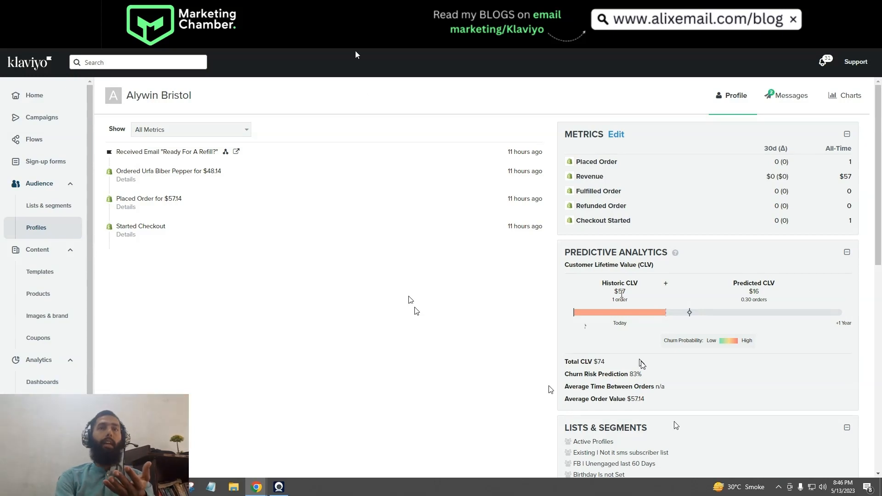
Start creating a new dynamic segment from the Lists & Segments creation page
click(351, 8)
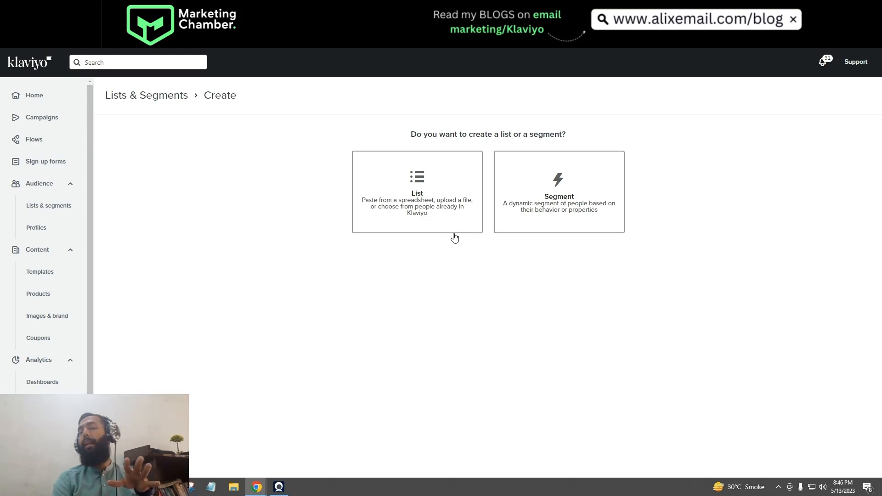
click(571, 191)
click(341, 154)
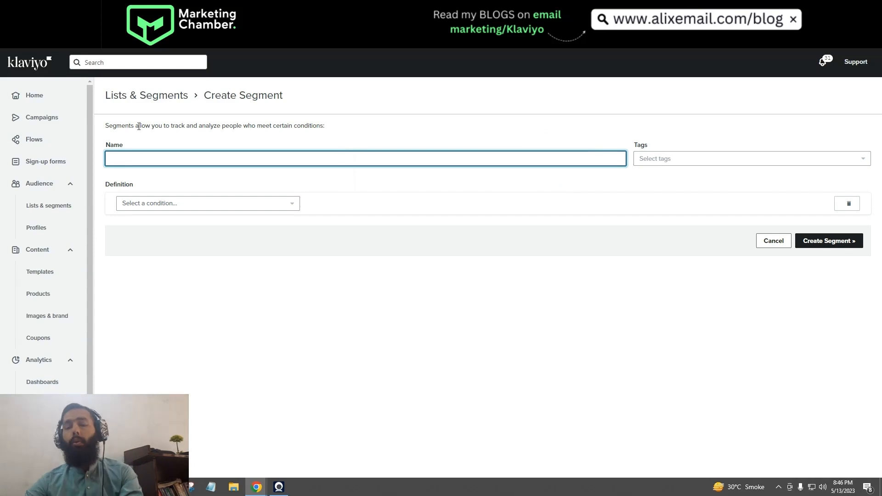
text(next o)
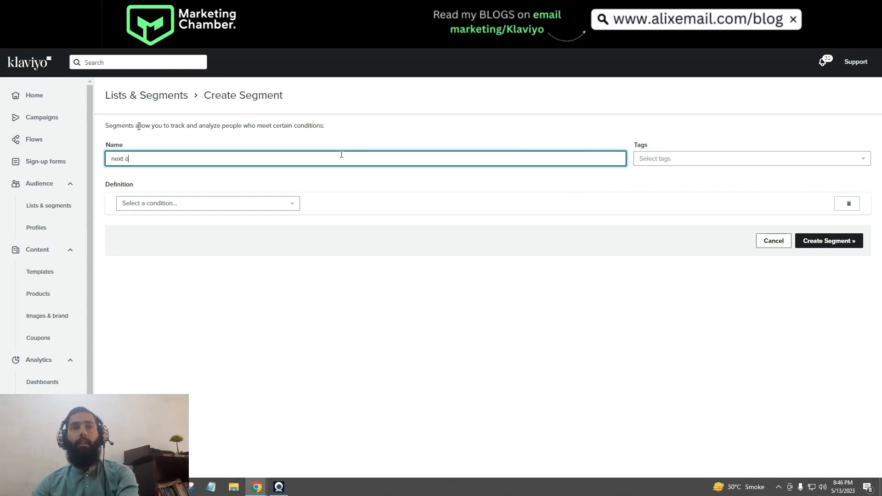
key(BackSpace)
key(BackSpace)
key(BackSpace)
key(BackSpace)
key(BackSpace)
key(BackSpace)
Name the new segment "expected next order flow segment"
text(expec)
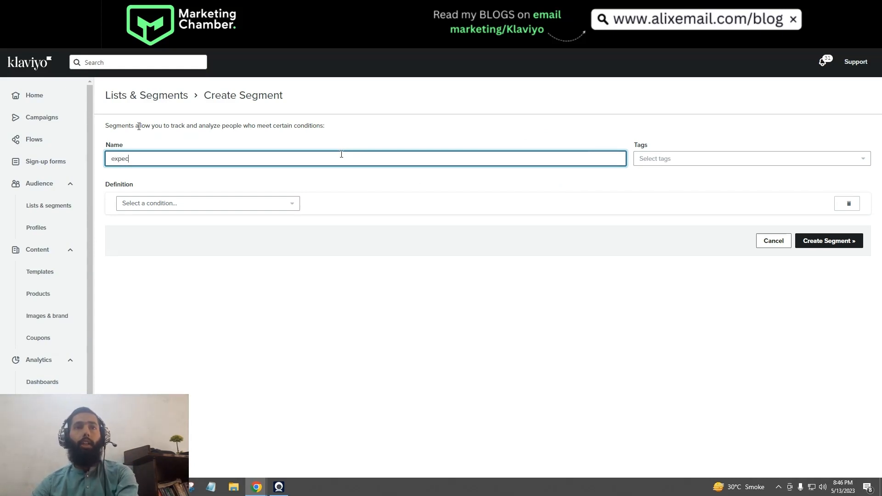
text(ted new)
key(BackSpace)
key(BackSpace)
key(BackSpace)
text(ne)
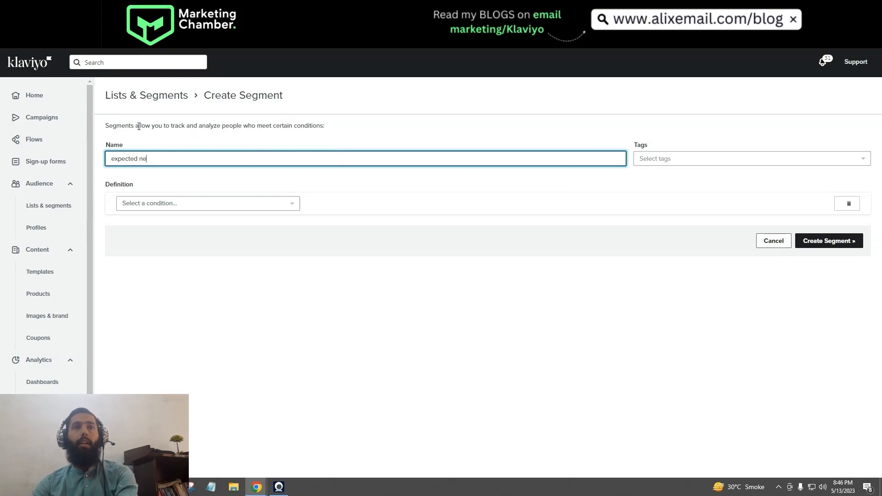
text(xt order l)
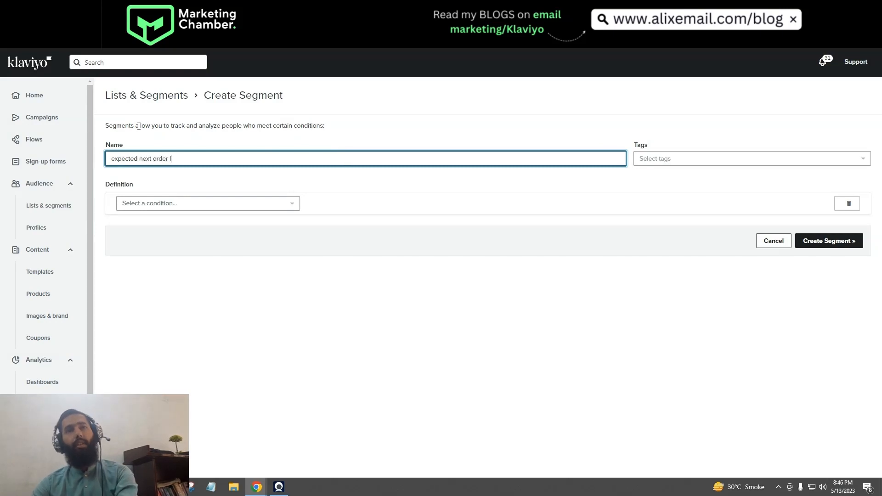
text(flow )
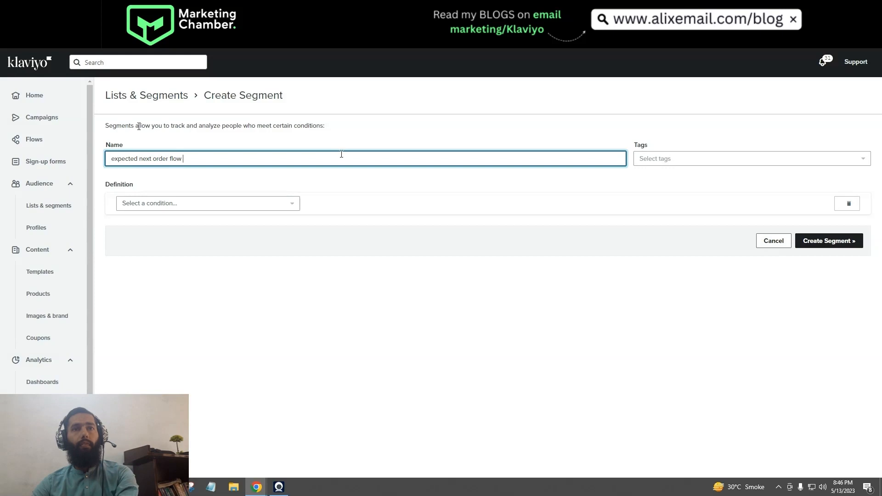
text(segment)
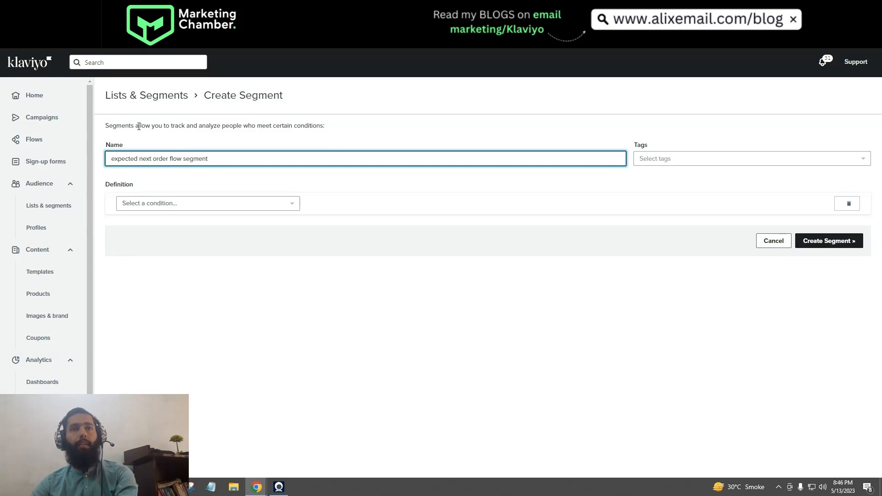
Define the segment's first condition as a property about someone: Expected Date Of Next Order is in the next 14 days
click(145, 204)
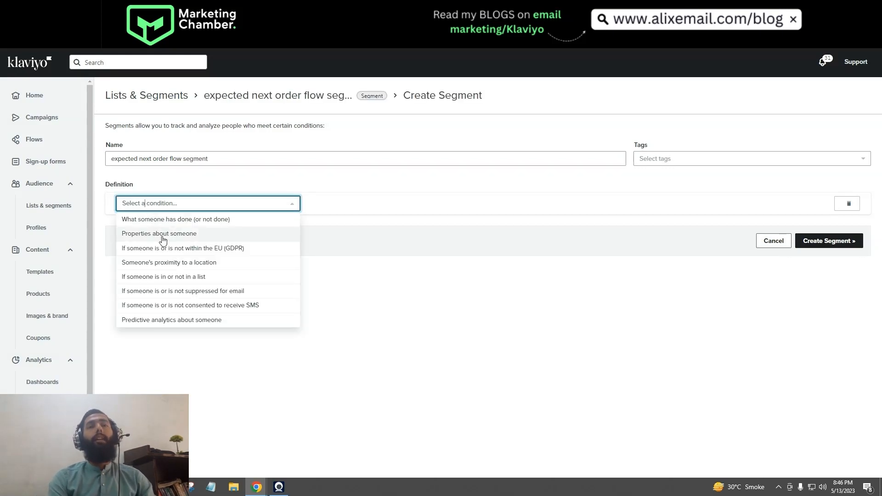
click(158, 236)
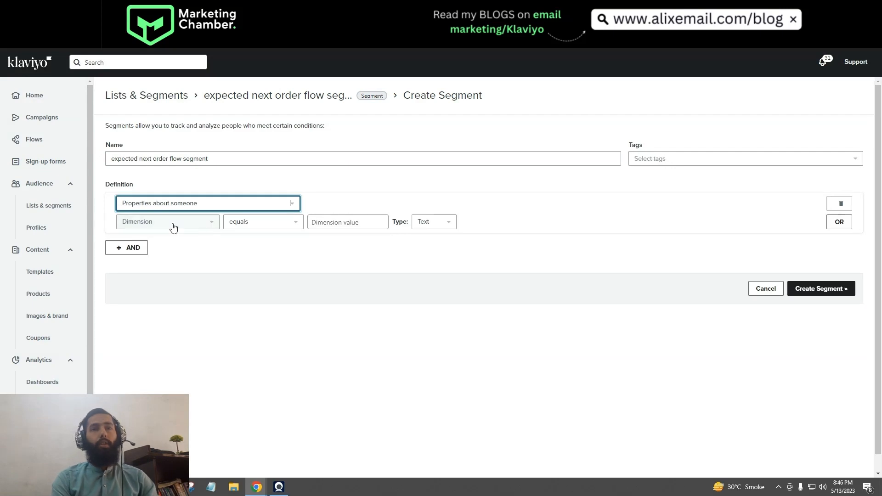
click(173, 227)
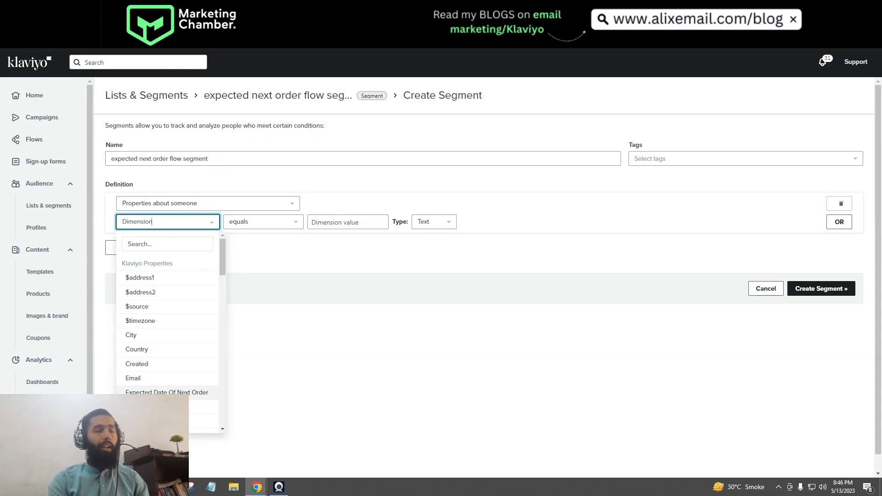
click(166, 392)
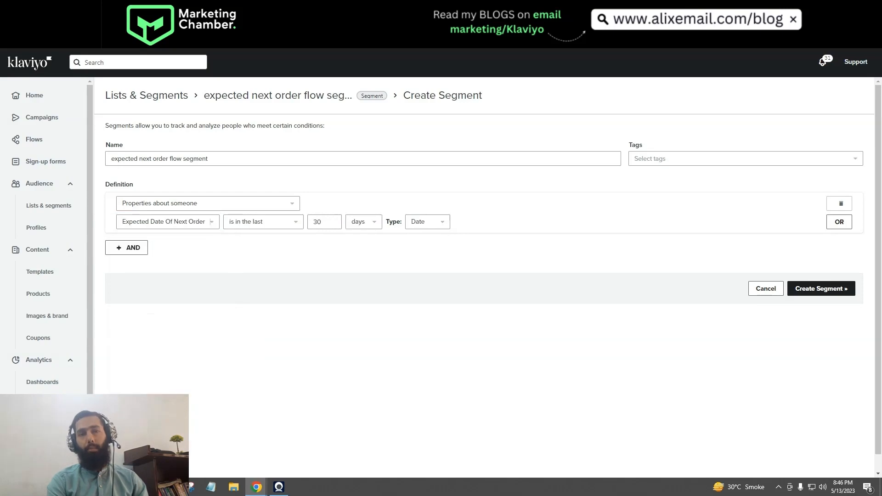
click(251, 225)
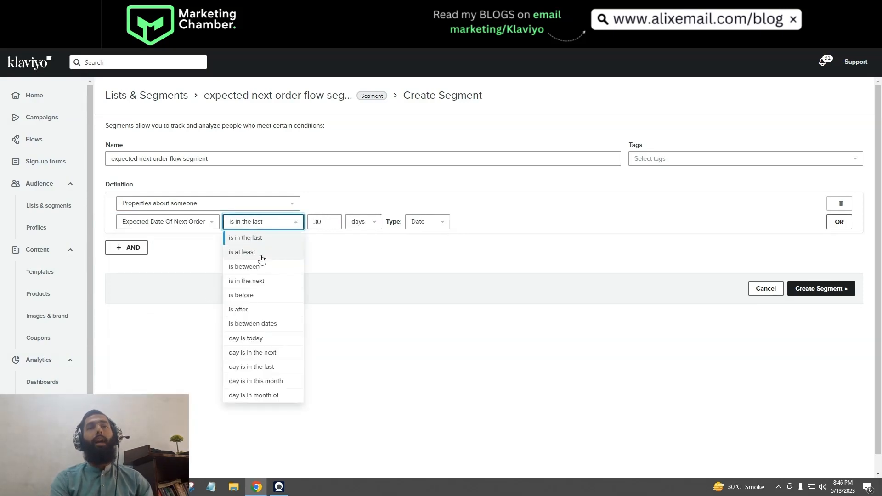
click(257, 283)
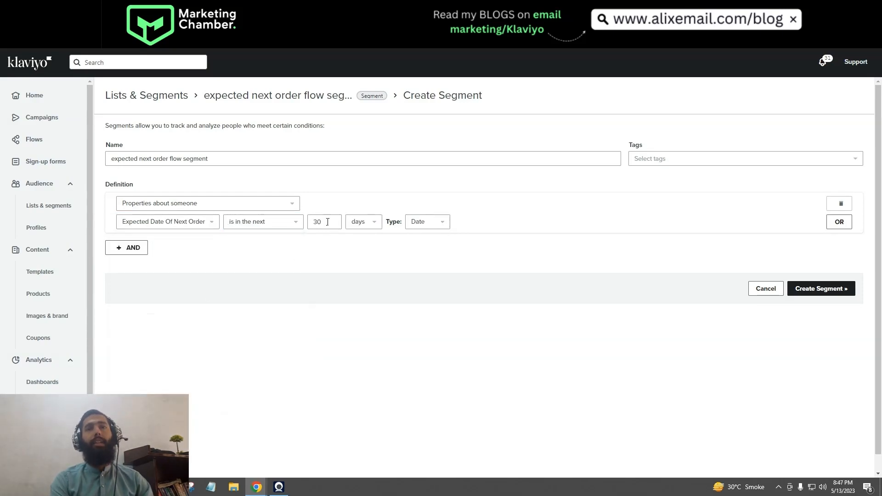
key(Tab)
text(14)
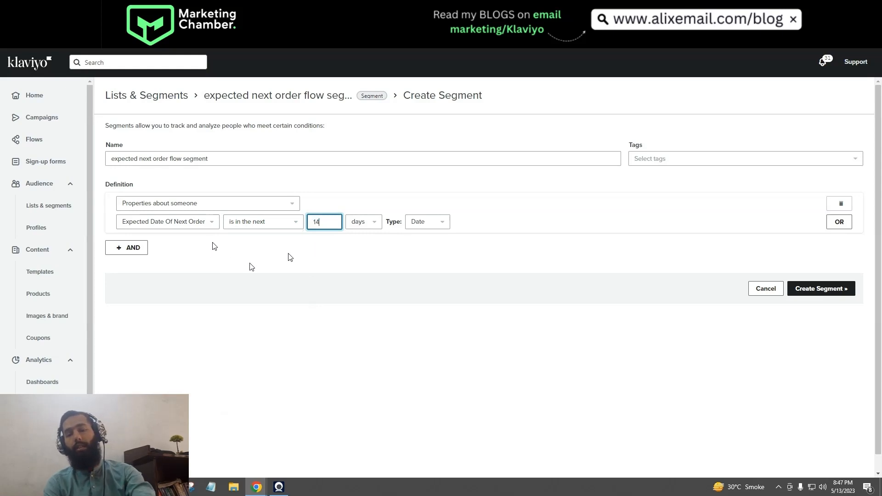
click(277, 263)
drag(112, 203, 447, 221)
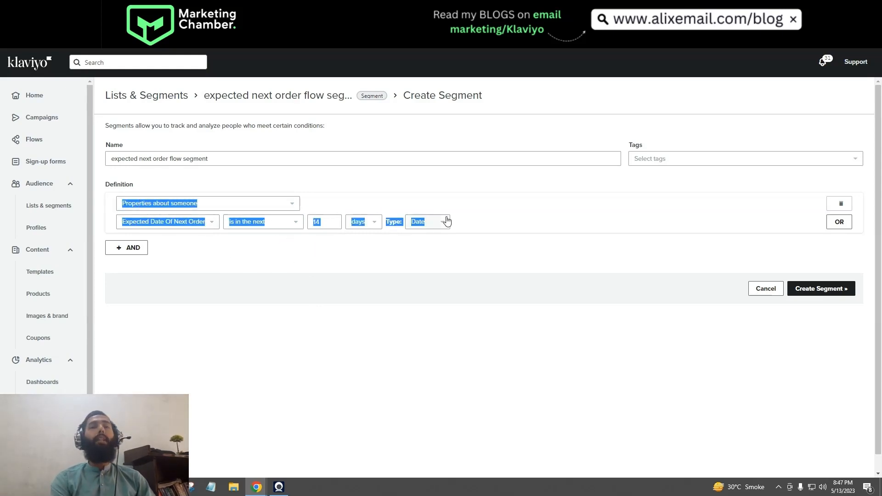
click(416, 257)
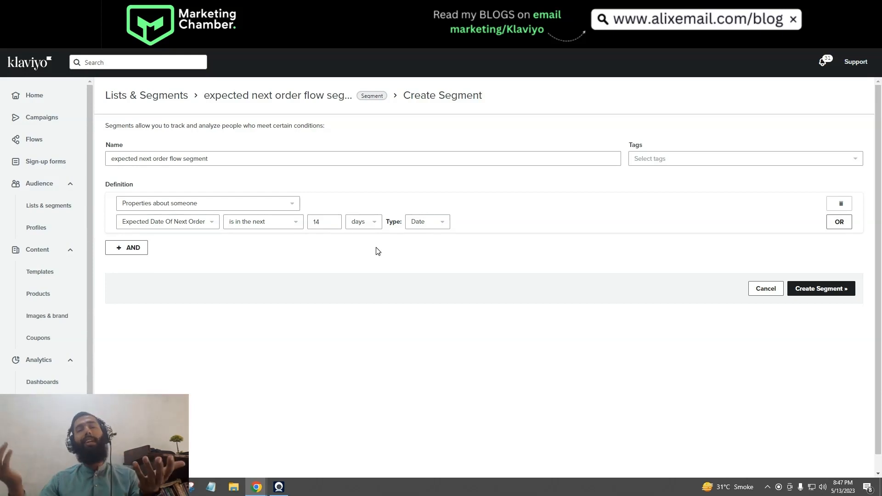
Add an AND condition that the person is not suppressed for email, and create the segment
click(141, 255)
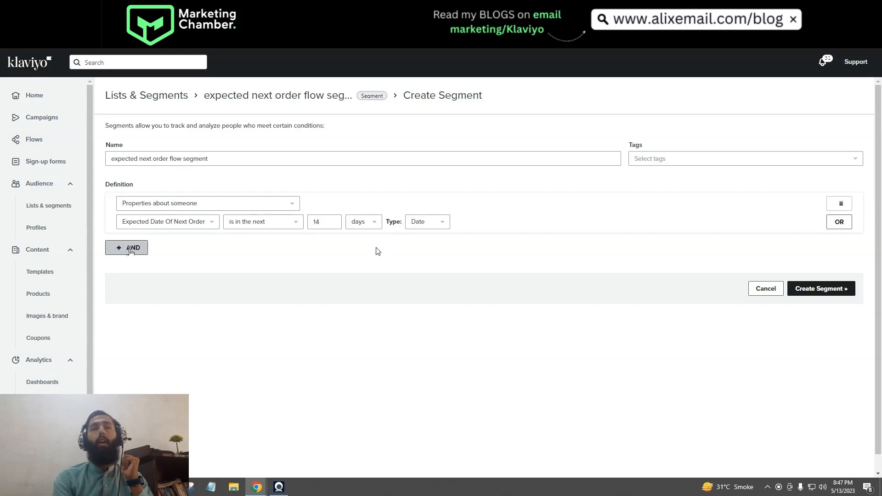
click(169, 275)
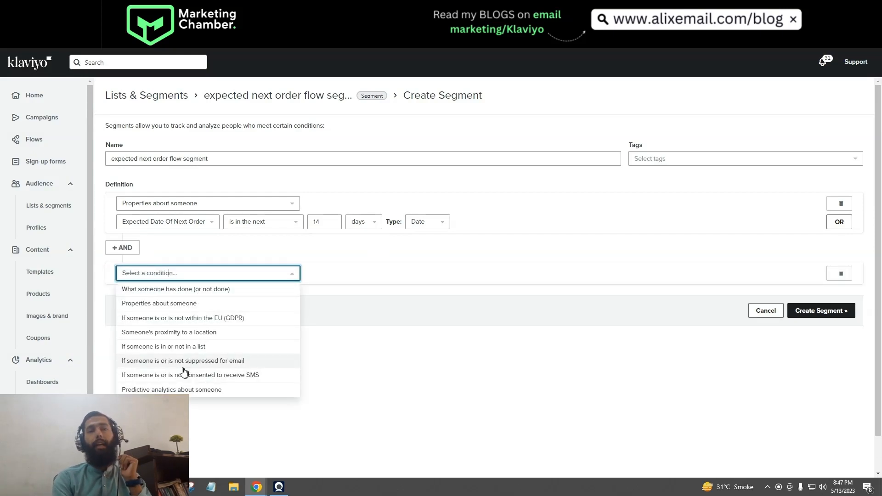
click(206, 362)
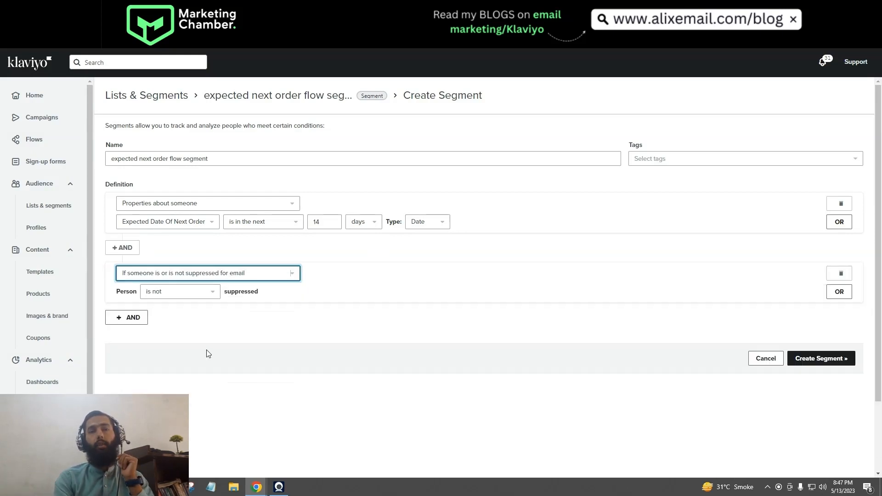
click(816, 358)
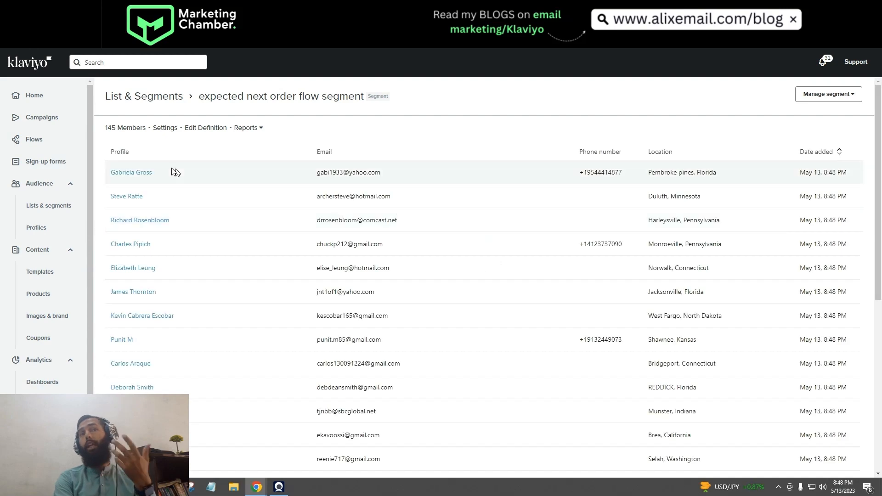
Create a new flow from scratch named "class 15"
click(106, 9)
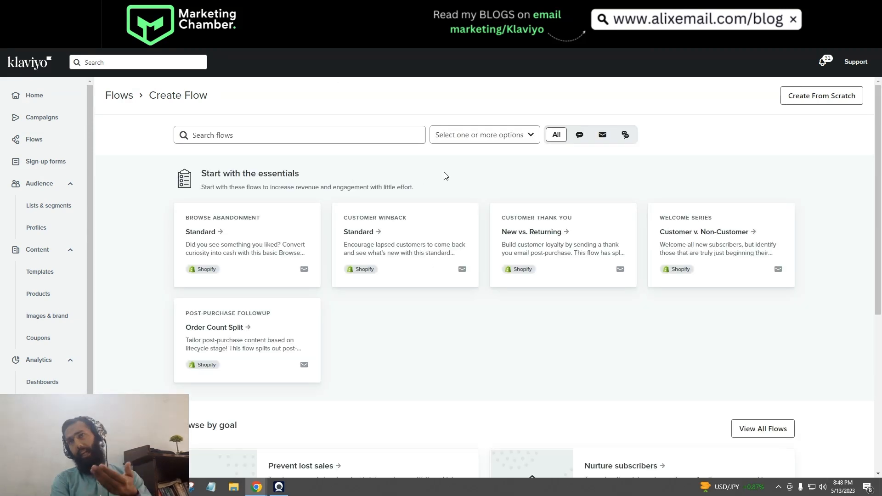
click(839, 99)
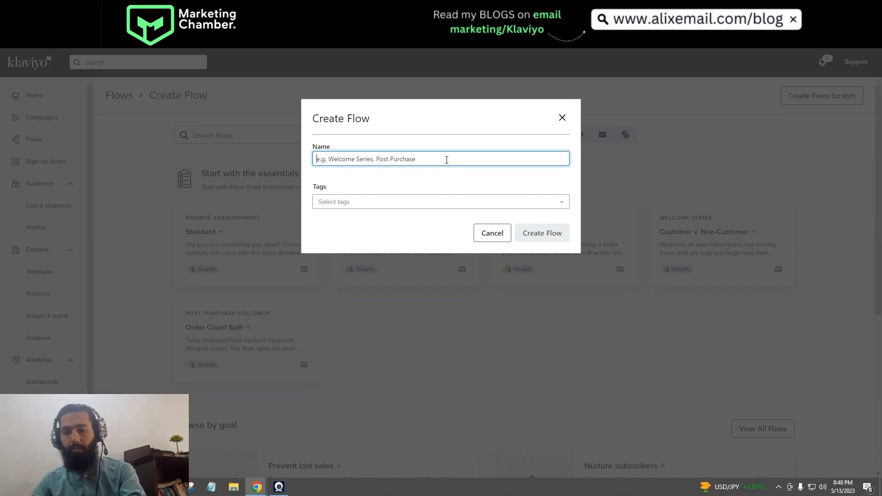
text(class 15)
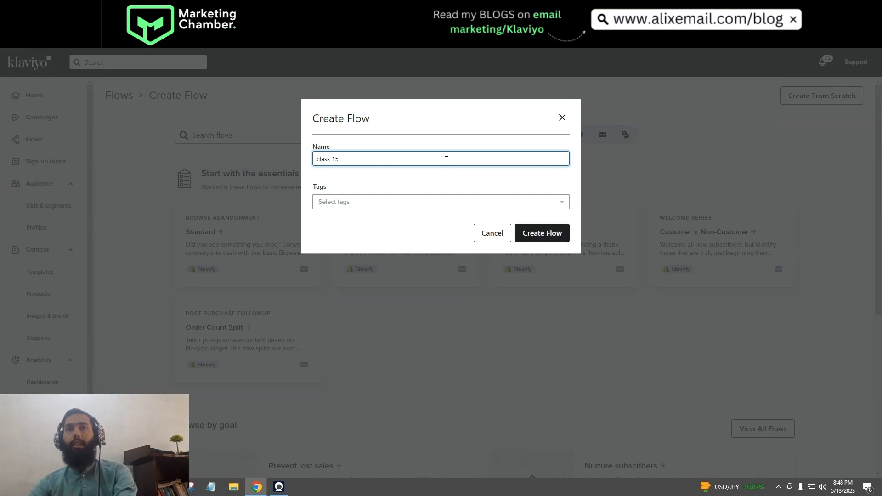
click(547, 235)
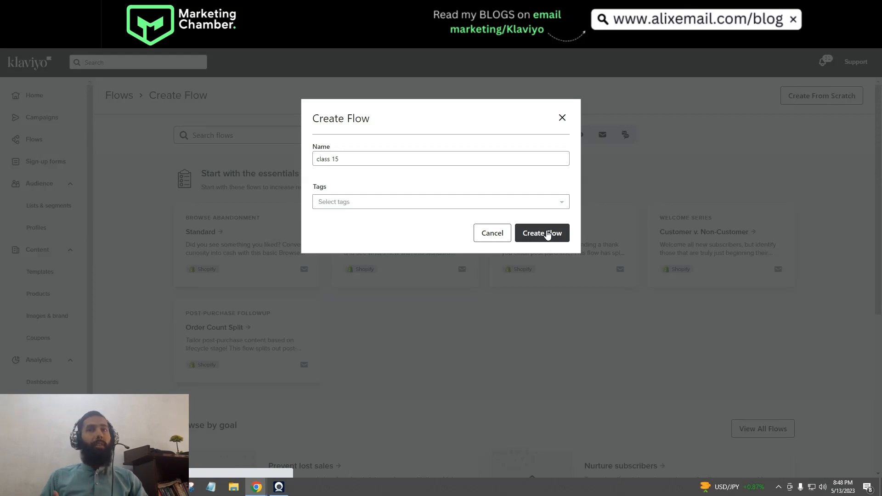
click(547, 234)
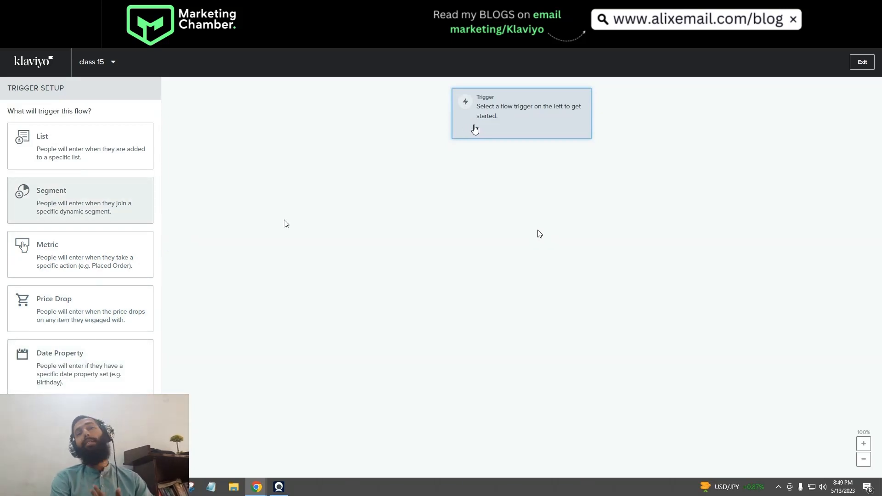
Set the flow to trigger when someone joins the "expected next order flow segment" segment
click(54, 202)
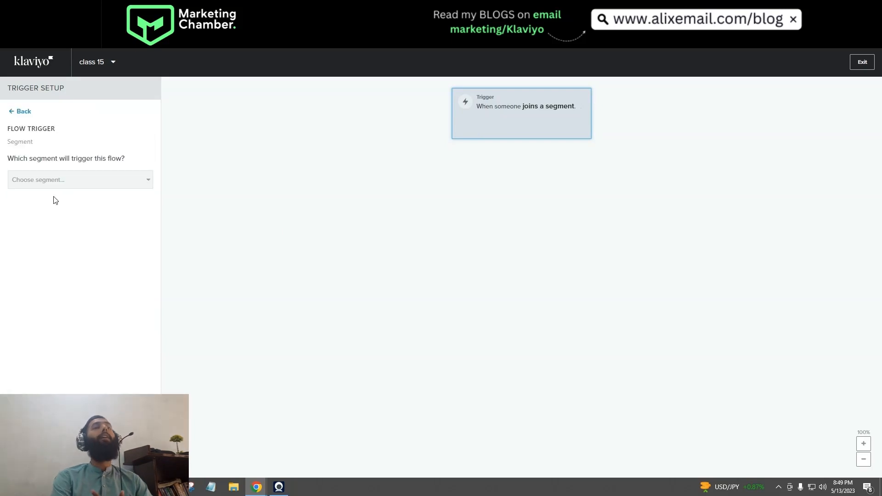
click(89, 185)
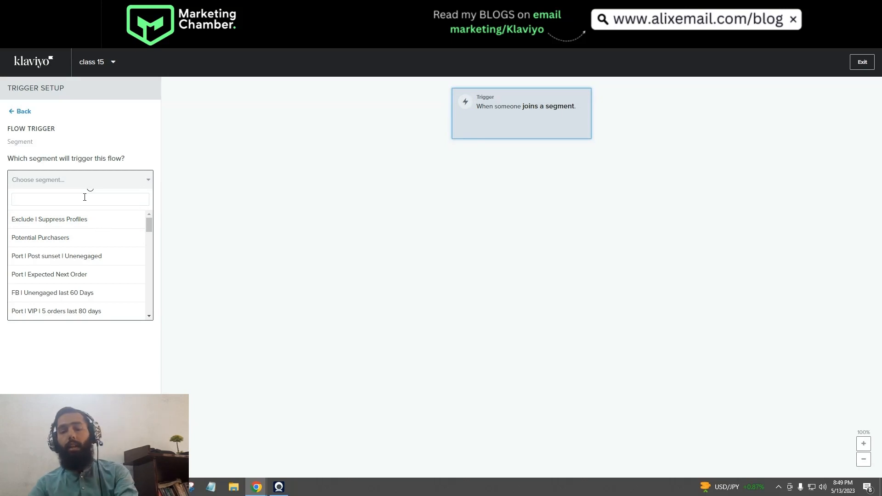
text(expec)
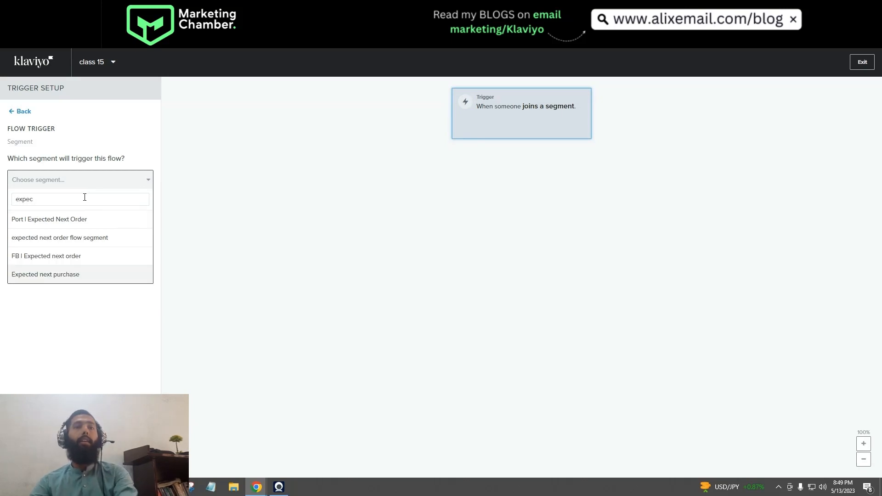
click(72, 243)
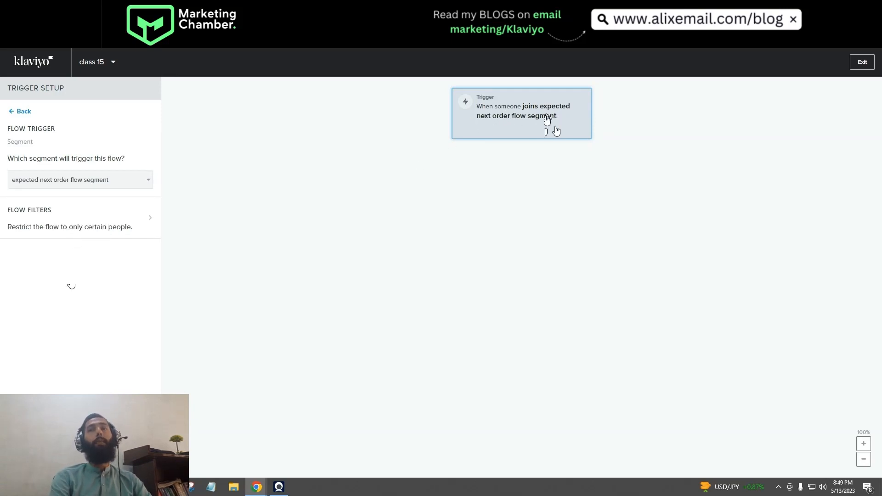
Add and save a flow filter requiring that the person has Placed Order zero times since starting this flow
click(79, 229)
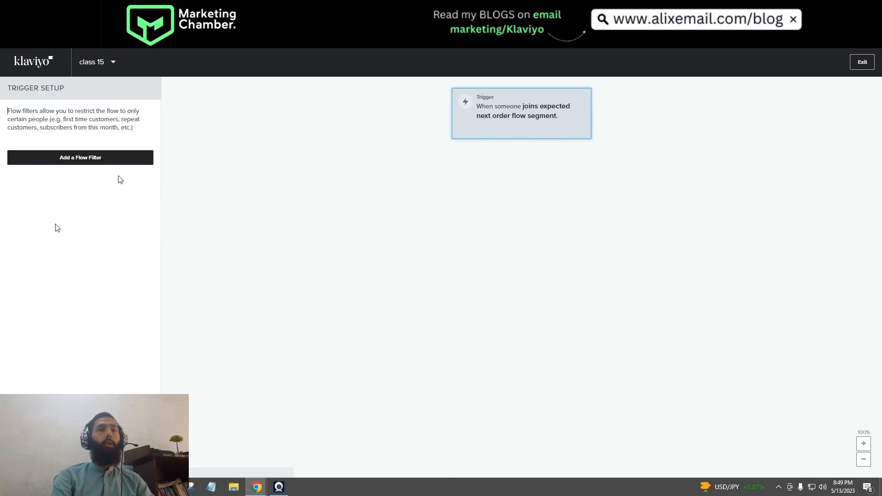
click(116, 156)
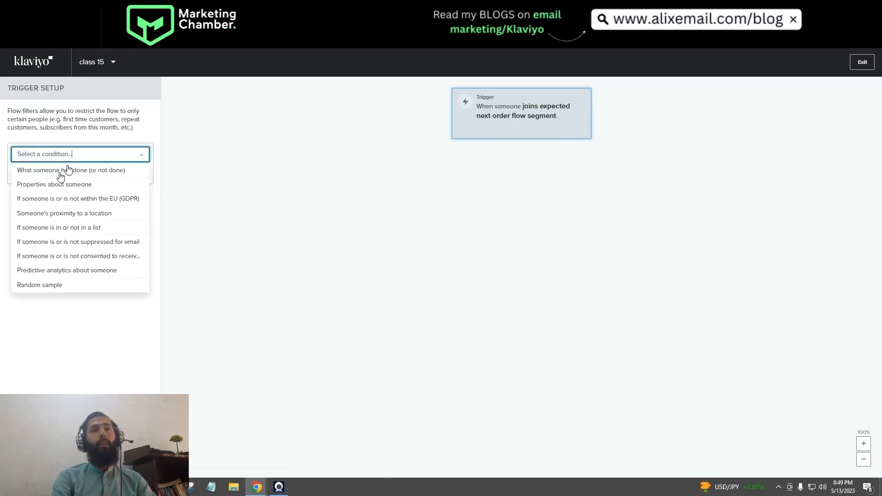
click(60, 170)
click(61, 173)
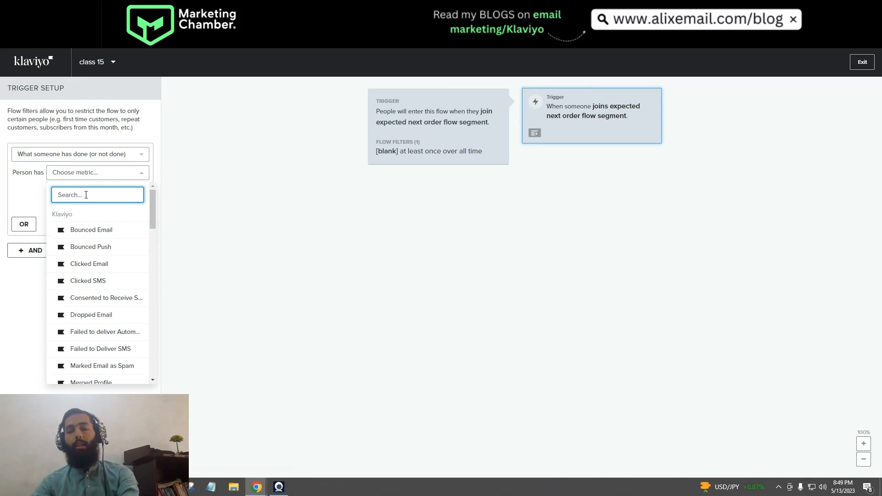
text(place)
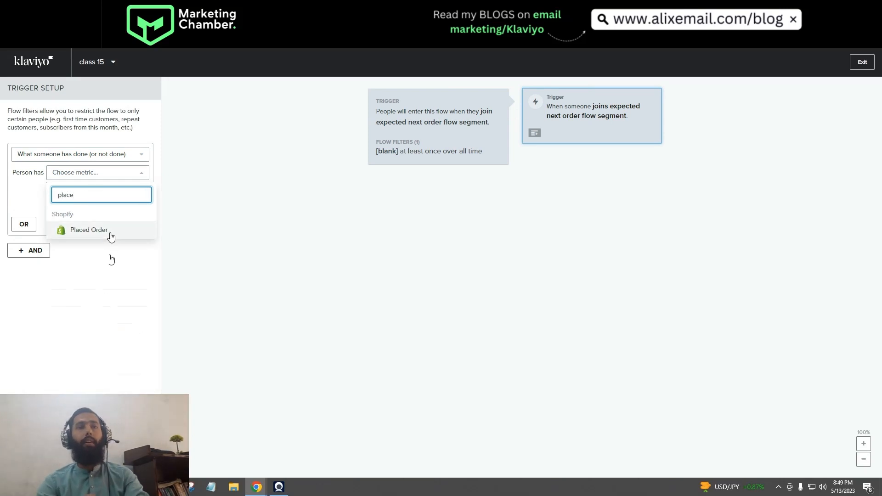
click(109, 231)
click(92, 191)
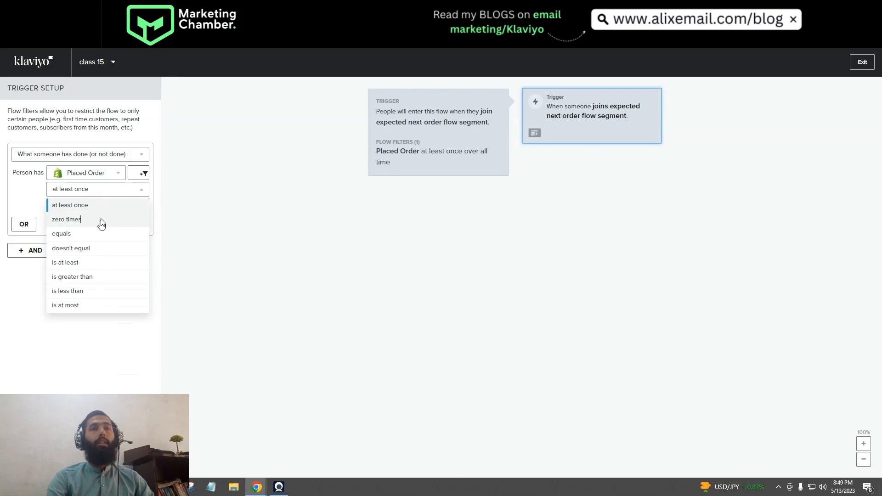
click(102, 217)
click(103, 208)
click(92, 311)
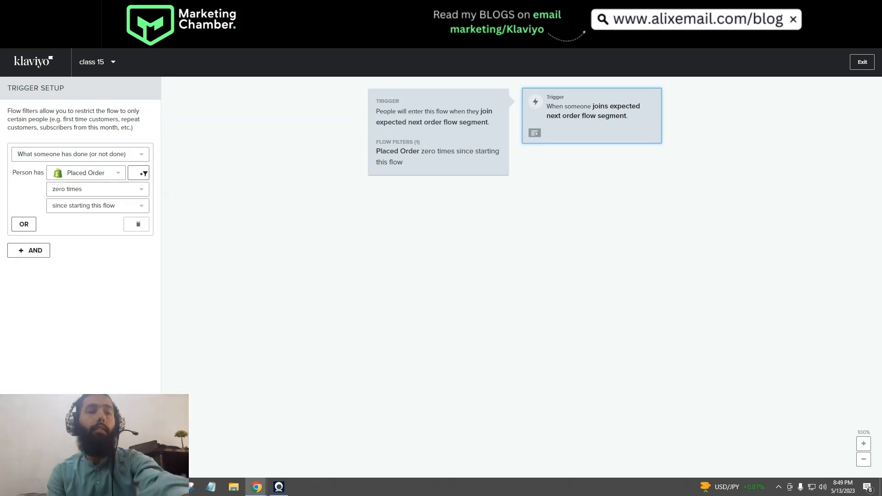
click(139, 463)
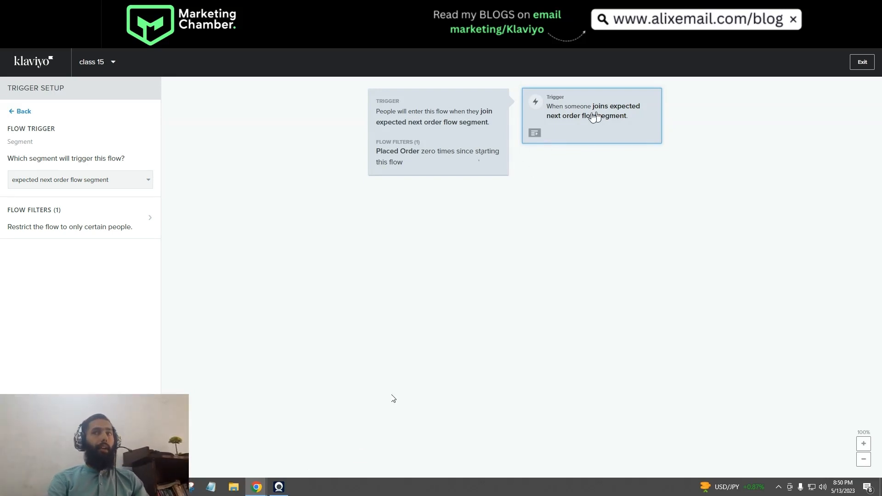
click(534, 133)
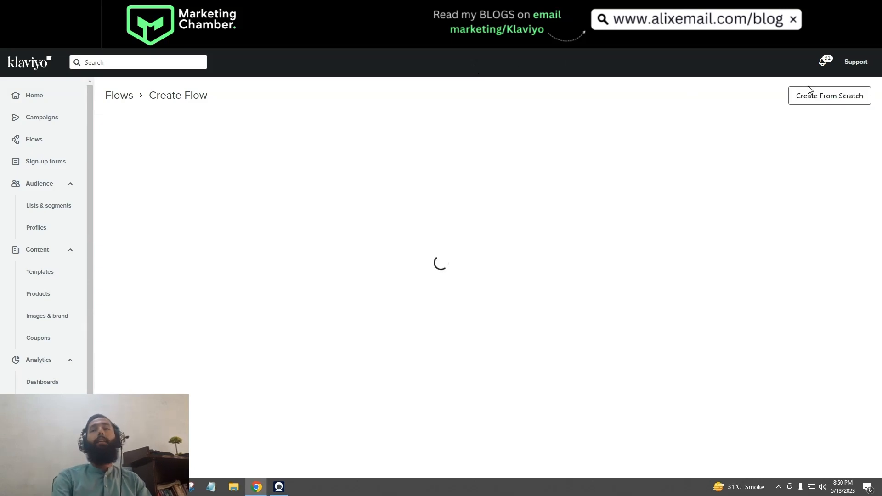
Create a new flow from scratch named "class 15 | 2nd method"
click(823, 98)
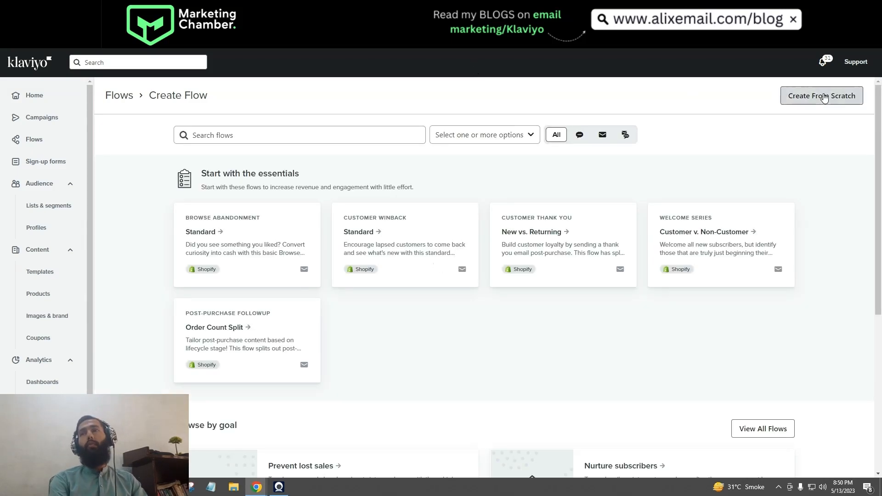
click(452, 156)
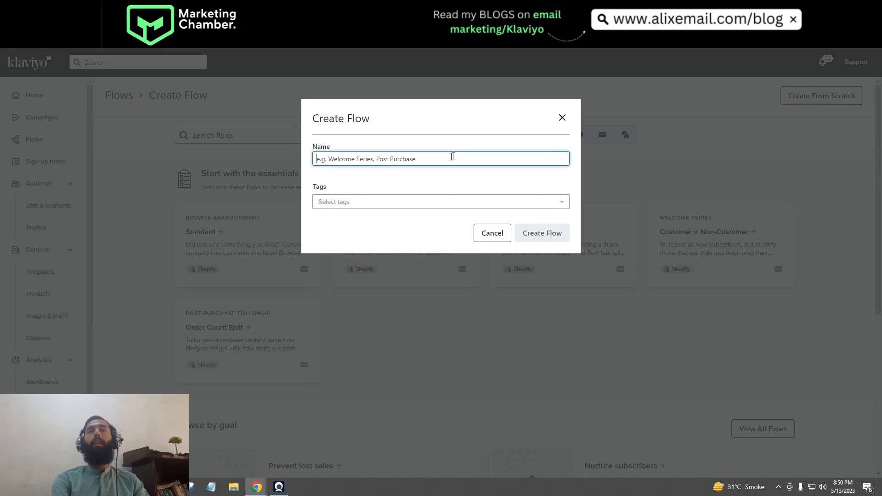
text(E)
key(BackSpace)
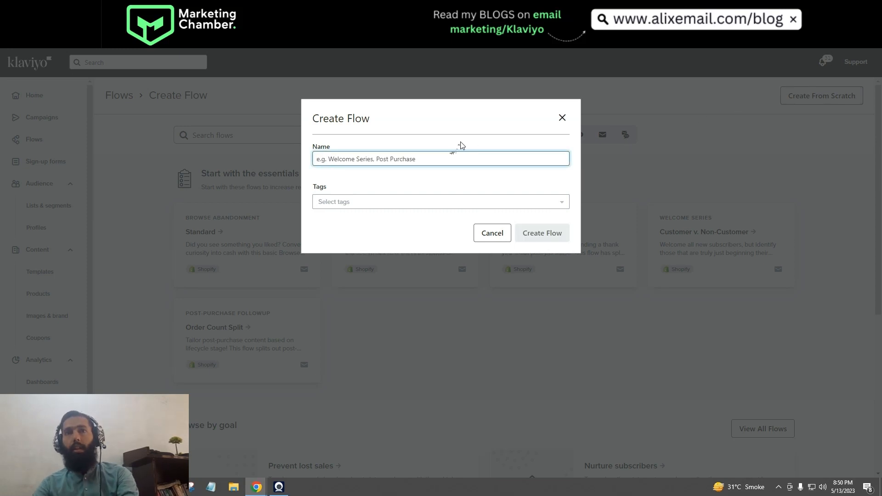
text(class 15)
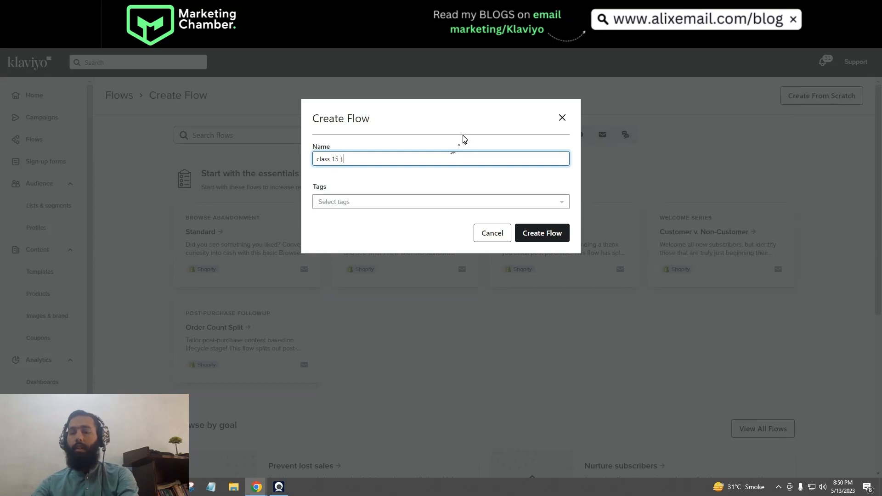
text( | 2b)
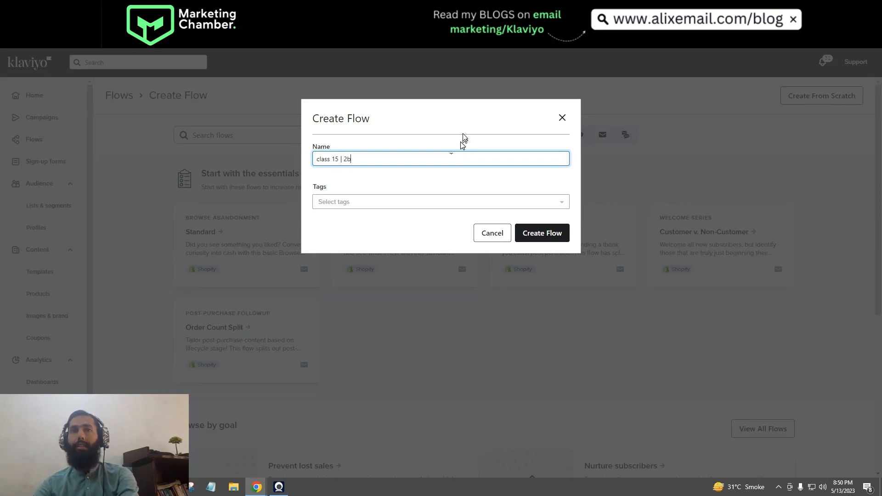
key(BackSpace)
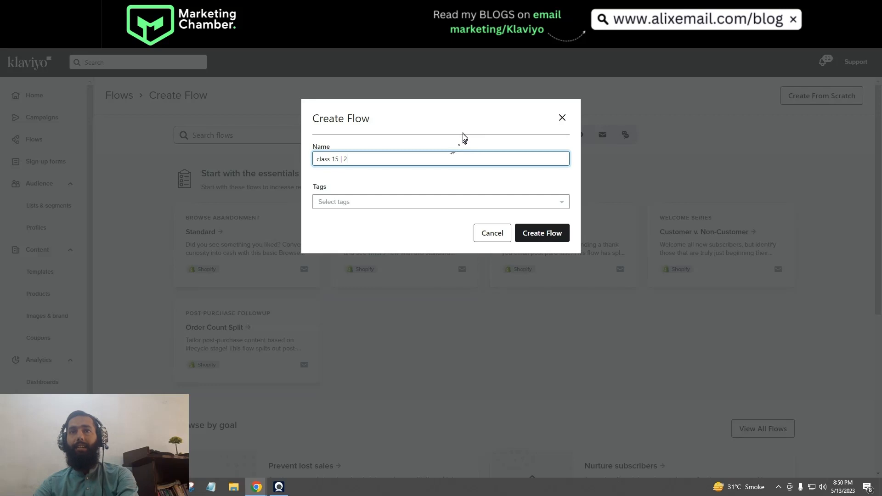
text(nd )
text(meth)
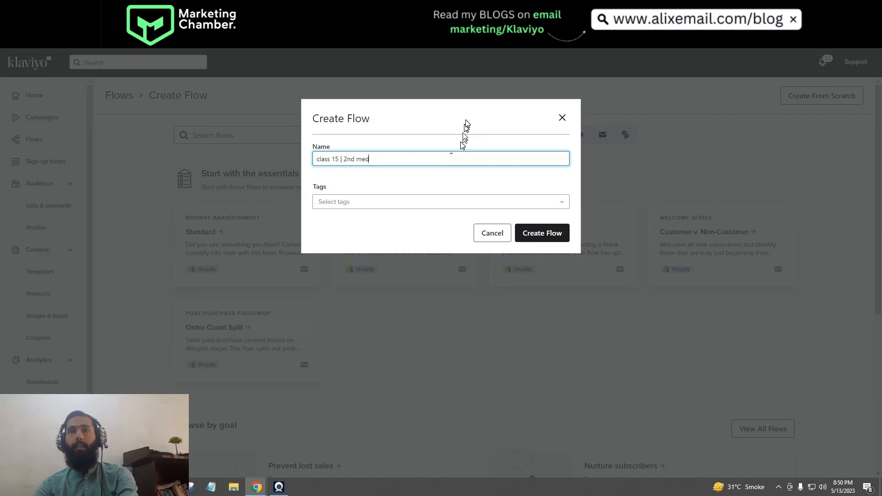
text(od)
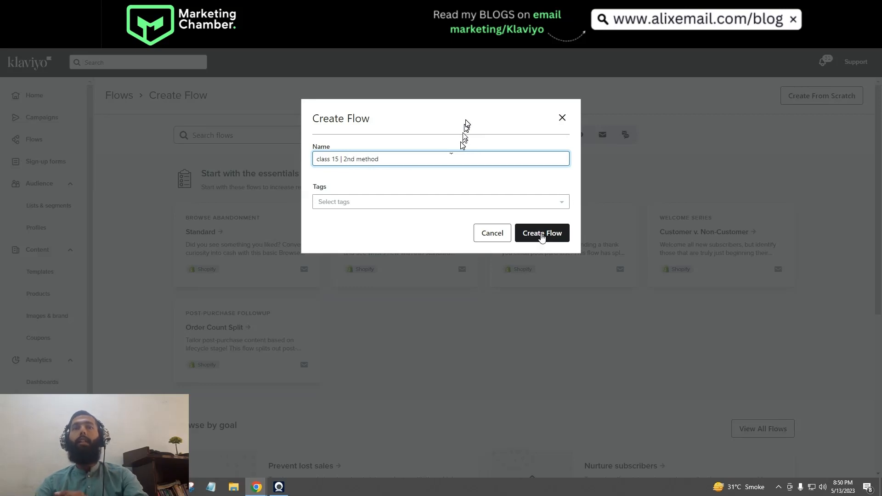
click(538, 239)
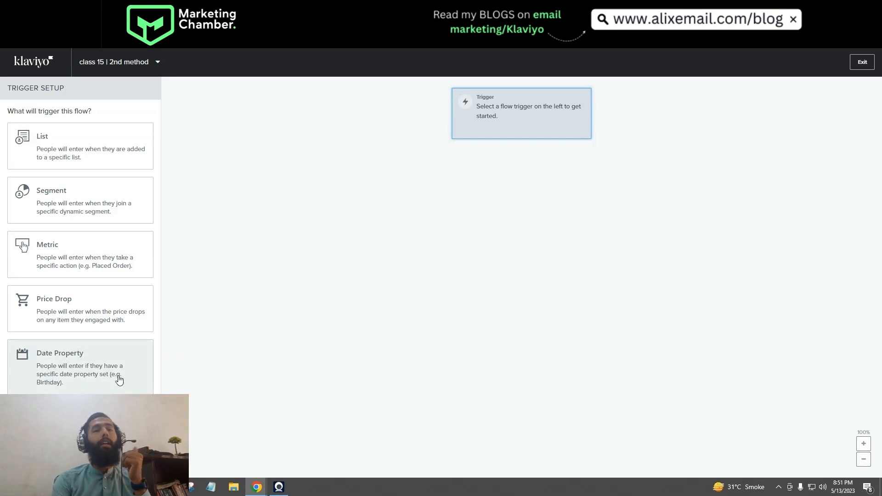
Make the flow trigger on a date property, using Expected Date Of Next Order
click(55, 373)
click(73, 179)
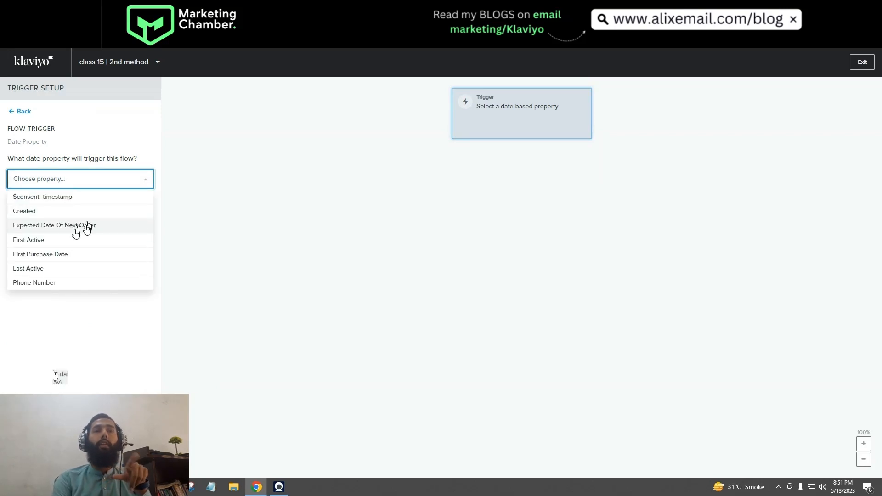
click(87, 226)
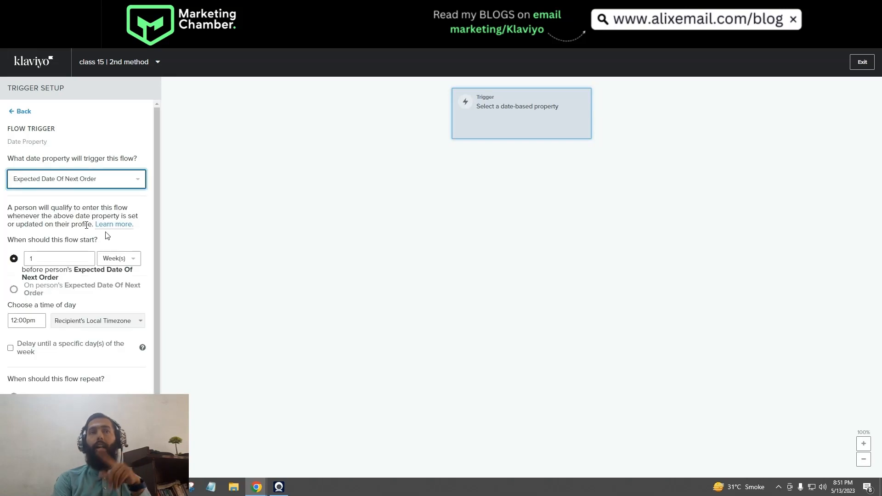
drag(156, 220, 153, 247)
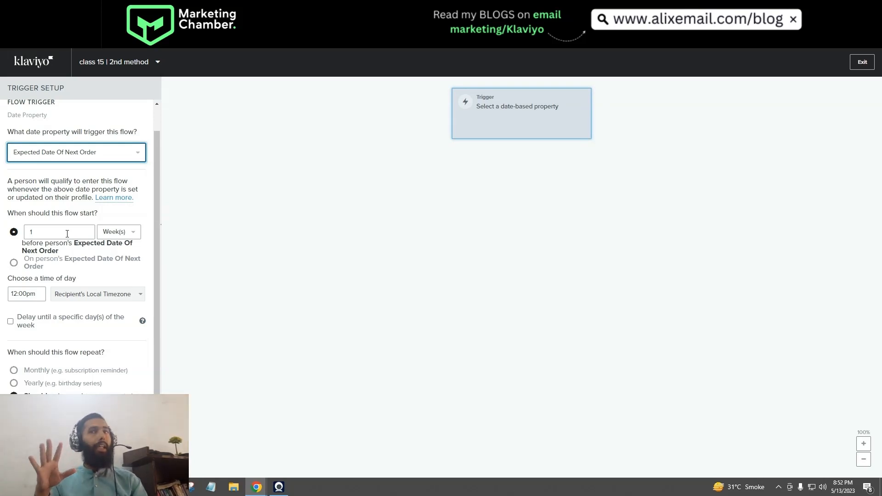
scroll(67, 234, up, 1)
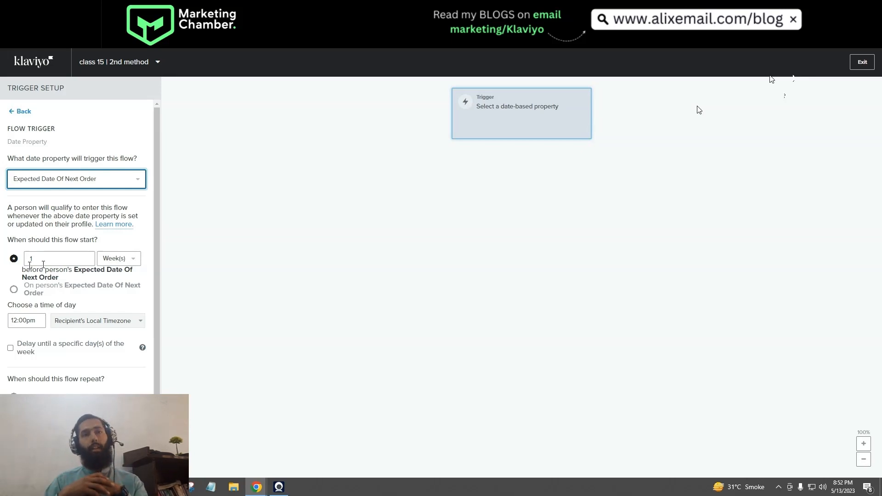
Set the flow to start 2 weeks before the person's Expected Date Of Next Order
double_click(27, 258)
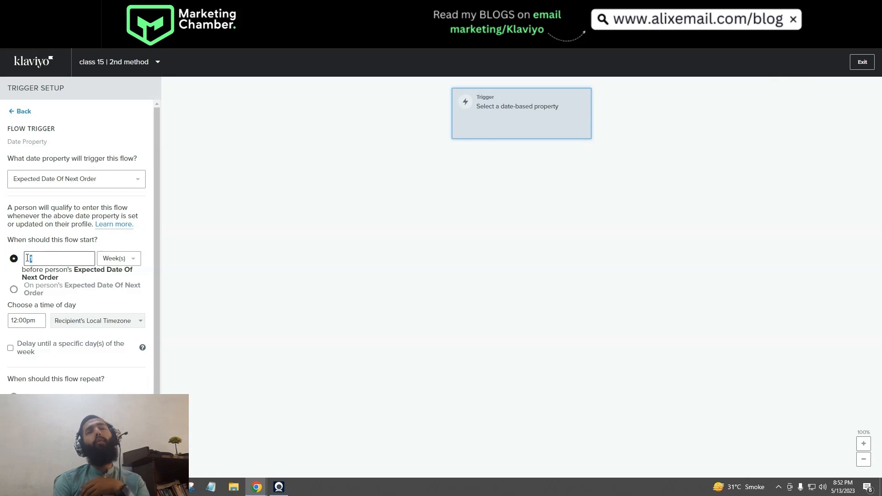
text(2)
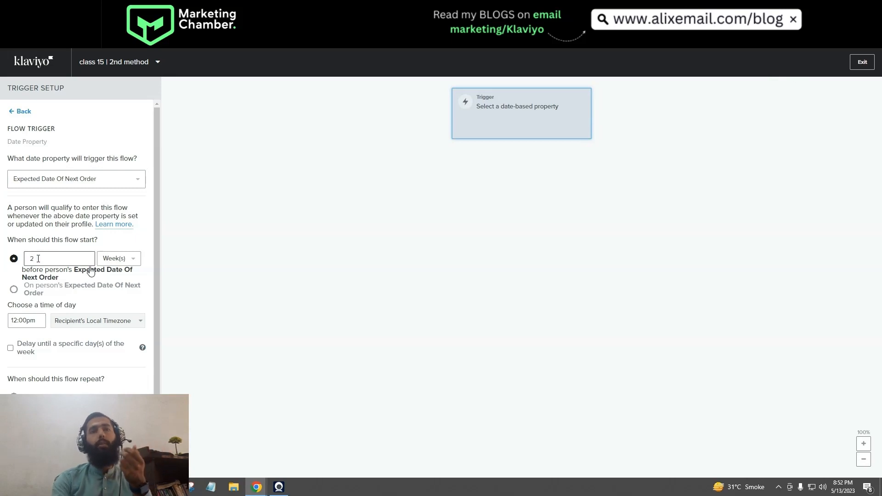
click(126, 263)
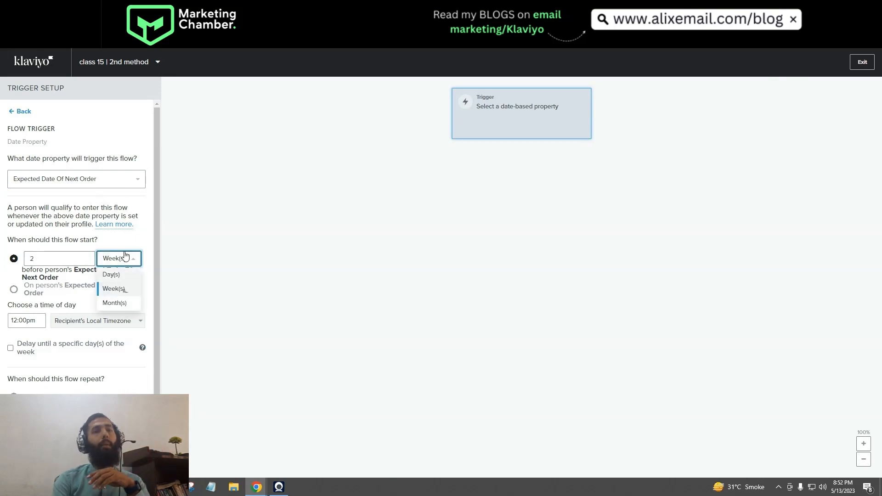
click(122, 258)
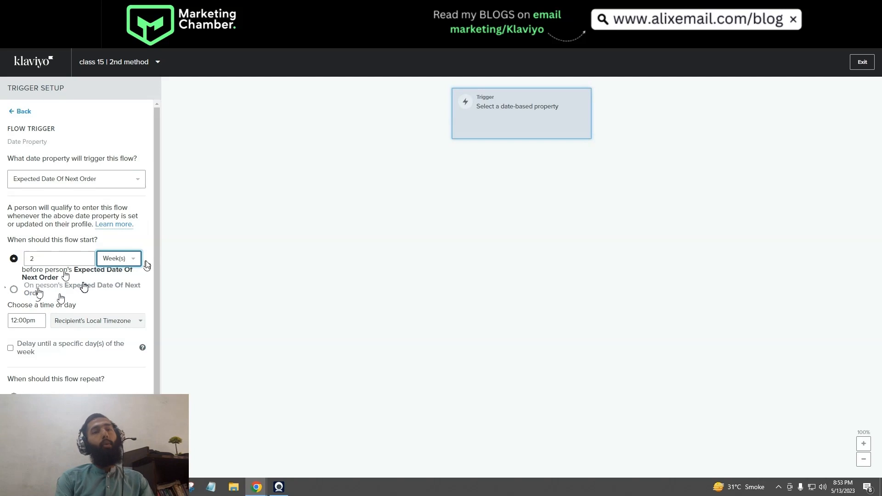
click(14, 292)
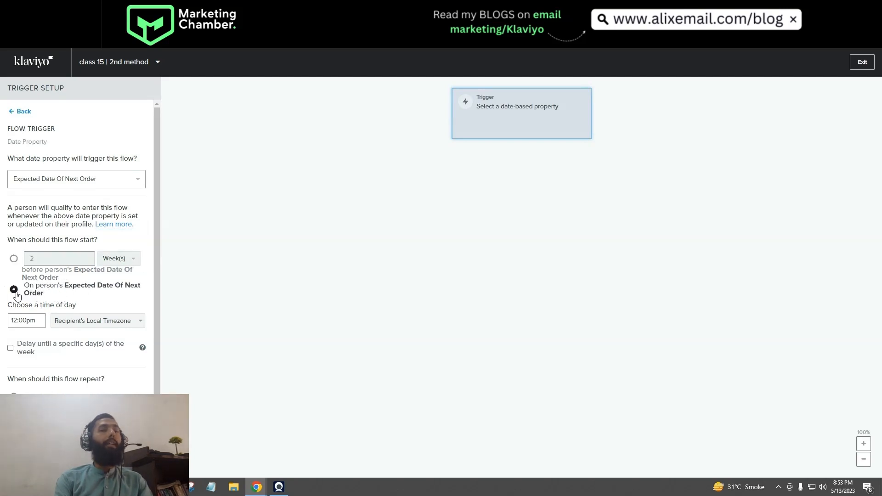
click(14, 260)
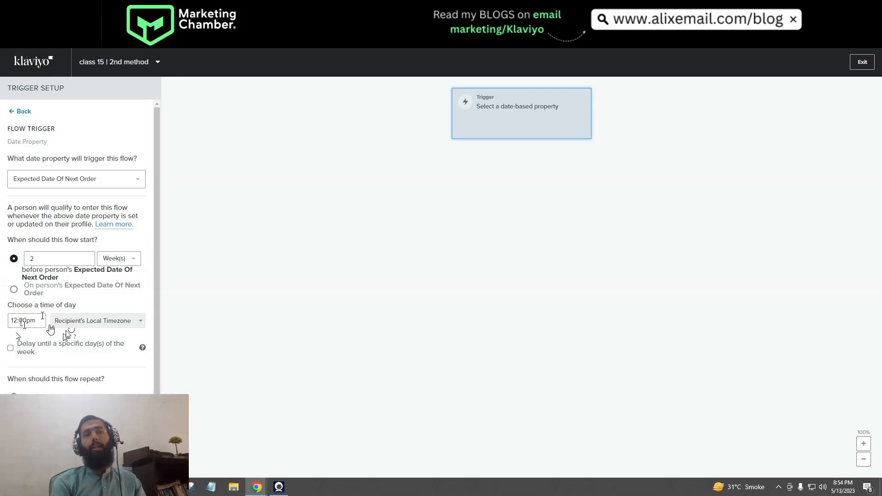
drag(44, 321, 28, 322)
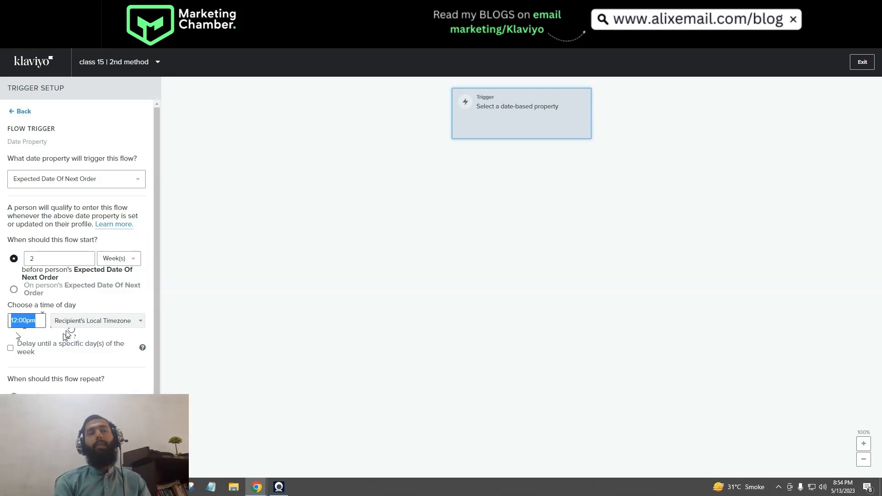
click(89, 335)
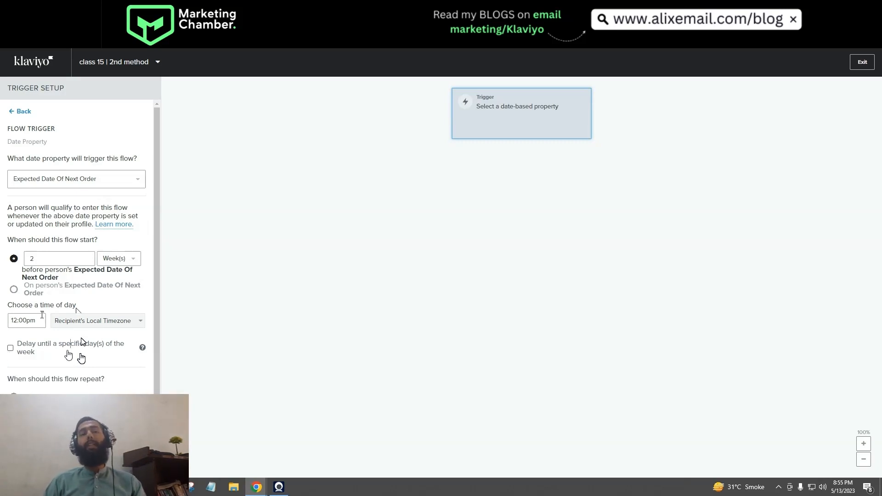
click(10, 348)
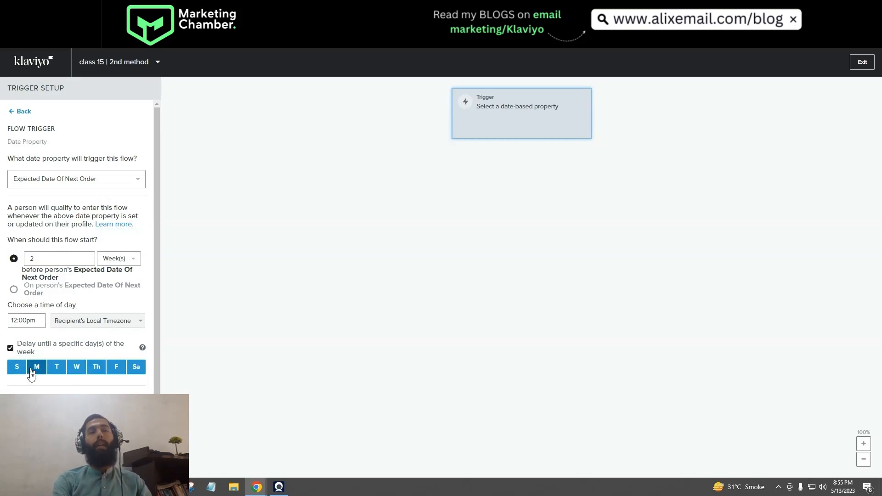
click(57, 370)
click(96, 370)
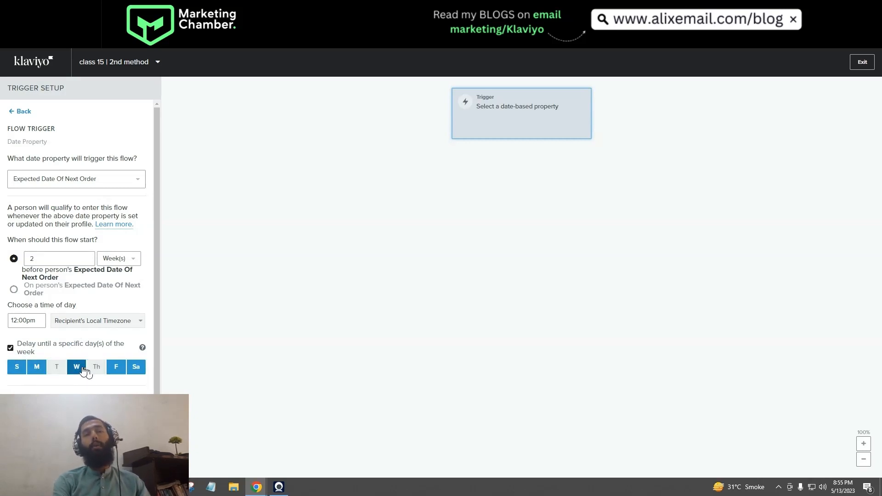
click(79, 369)
click(117, 368)
click(137, 369)
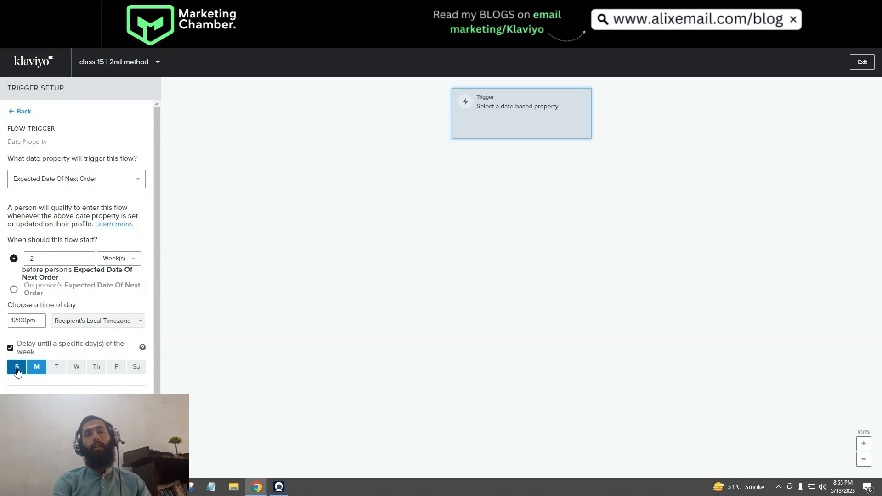
click(56, 369)
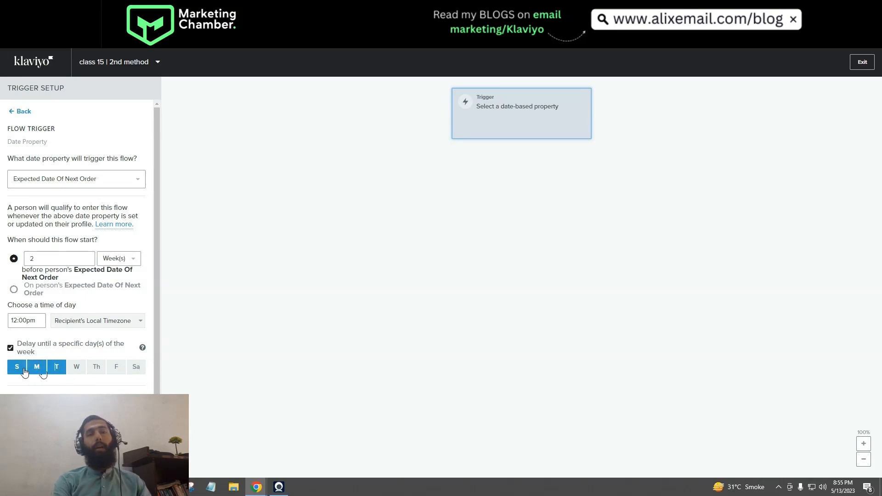
click(18, 367)
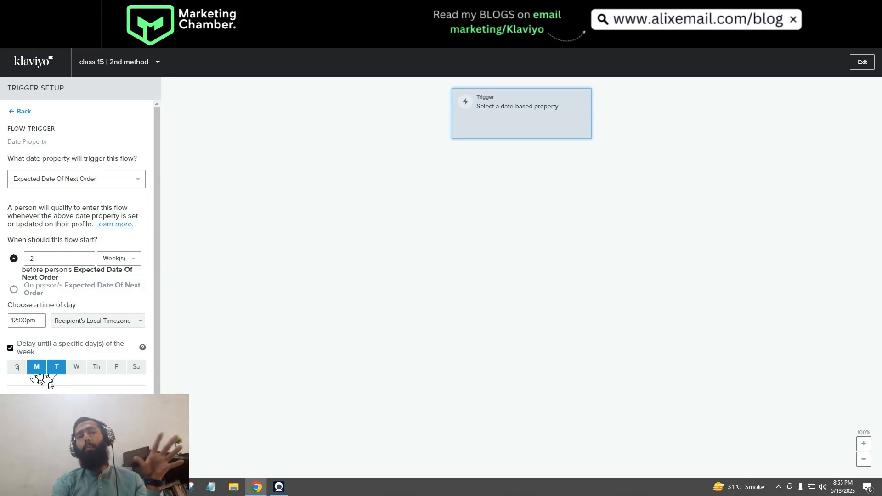
click(10, 348)
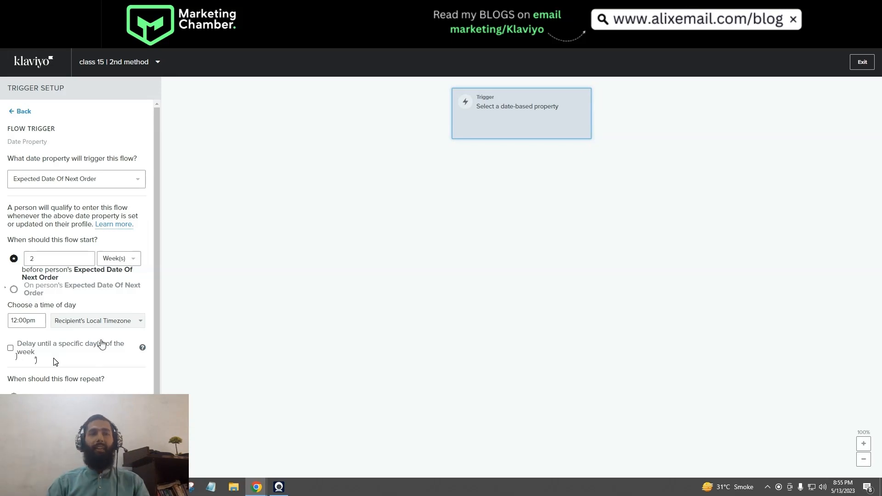
Save the date property trigger with the repeat setting left at Should not repeat
scroll(99, 343, down, 1)
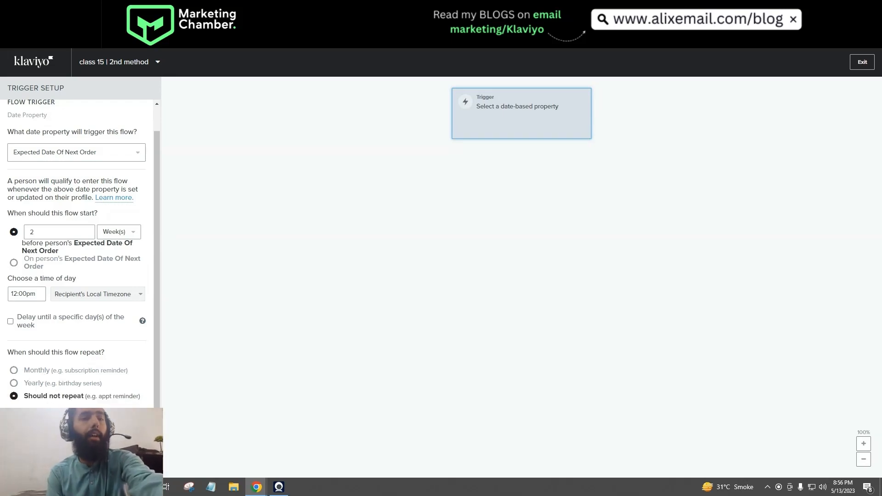
click(133, 430)
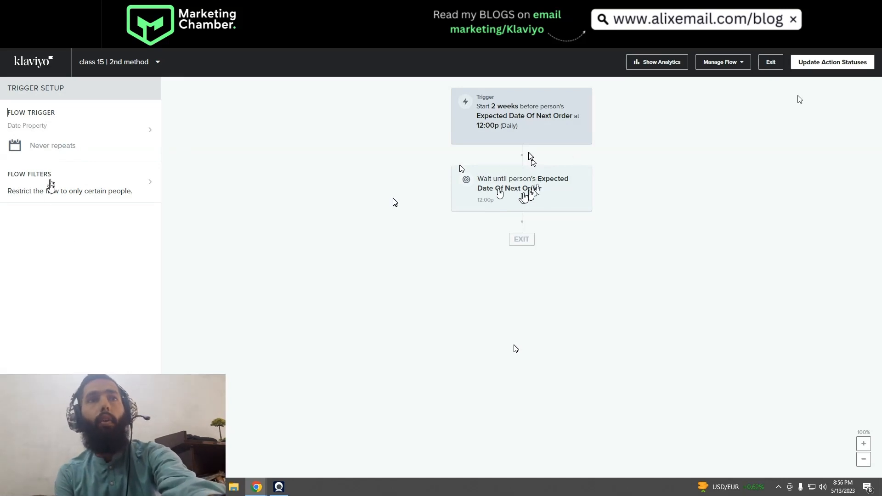
Add a flow filter based on what someone has done (or not done), using the Placed Order metric
click(51, 185)
click(86, 158)
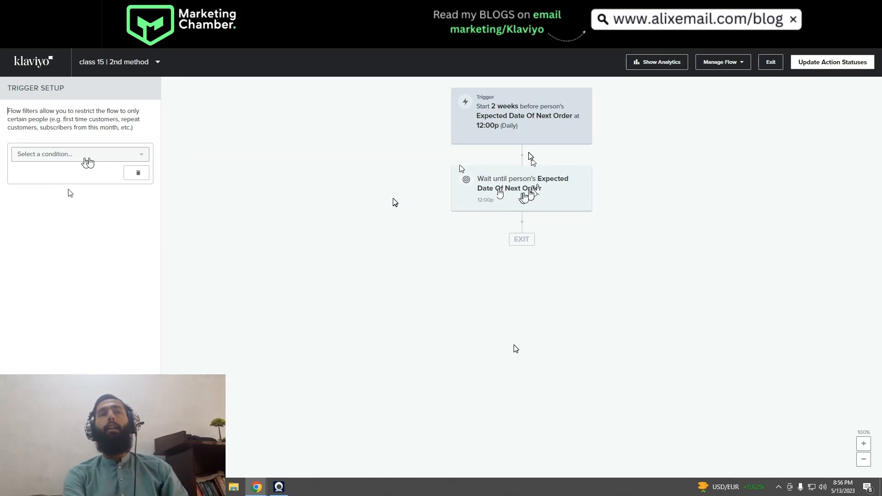
click(99, 155)
click(64, 169)
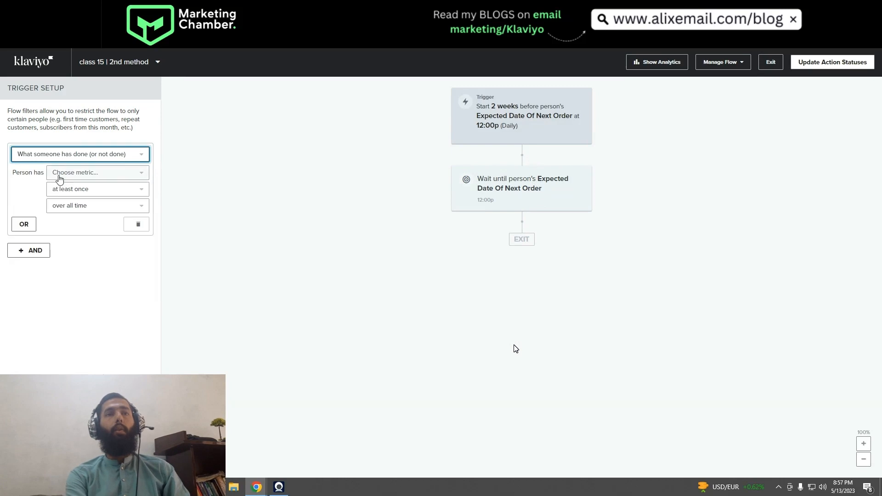
click(60, 178)
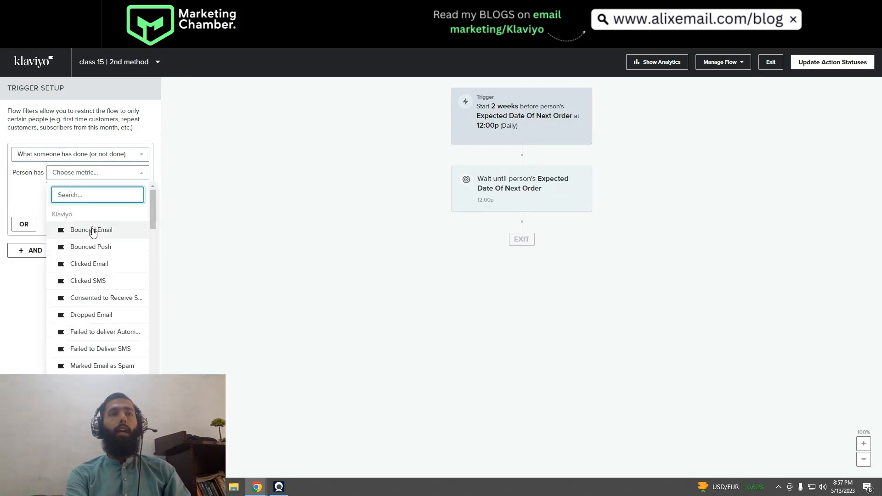
text(pla)
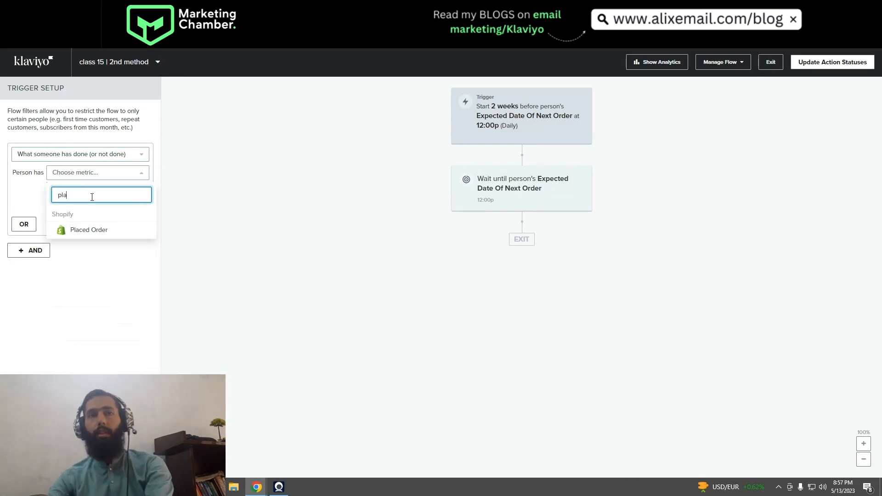
click(92, 235)
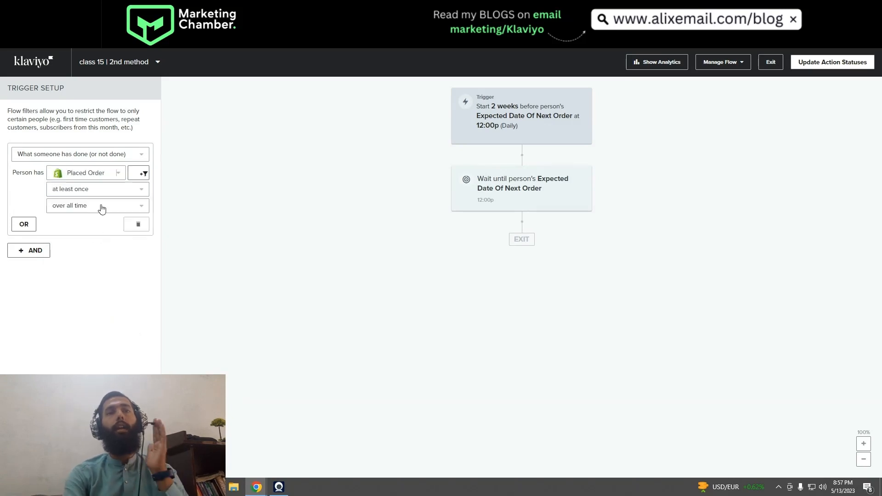
Set the Placed Order filter to zero times since starting this flow and finish the trigger setup
click(99, 198)
click(93, 217)
click(93, 208)
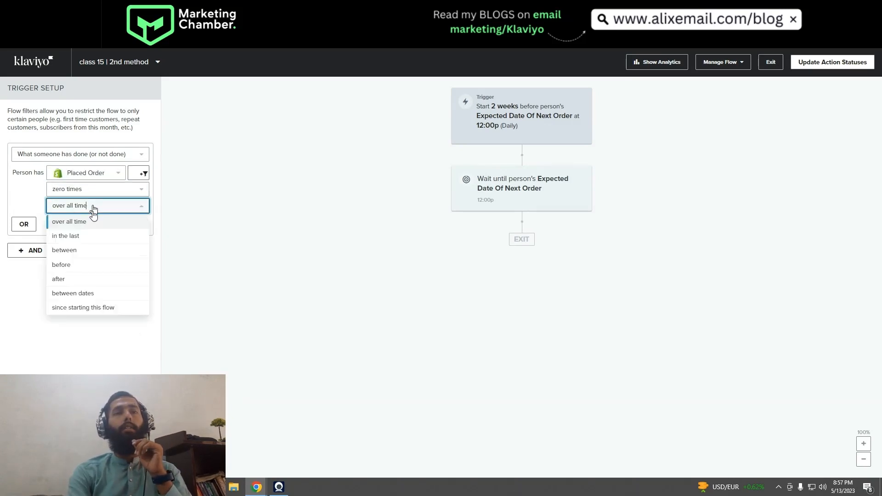
click(90, 306)
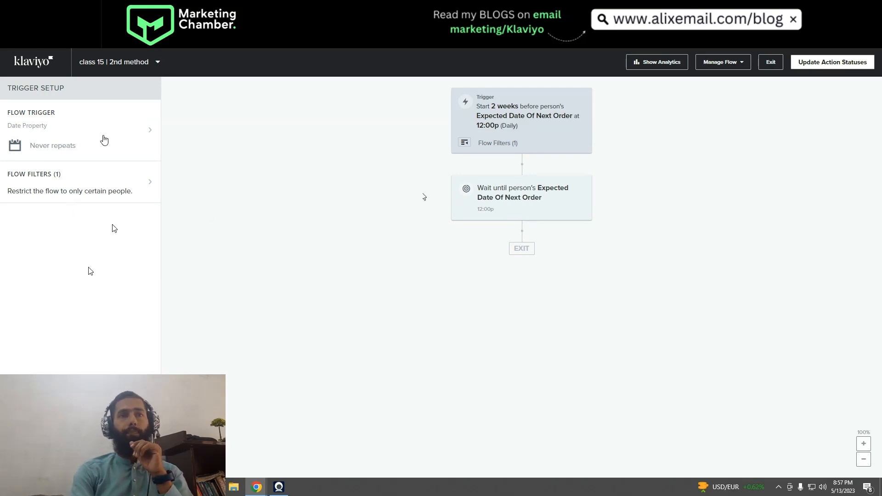
click(81, 464)
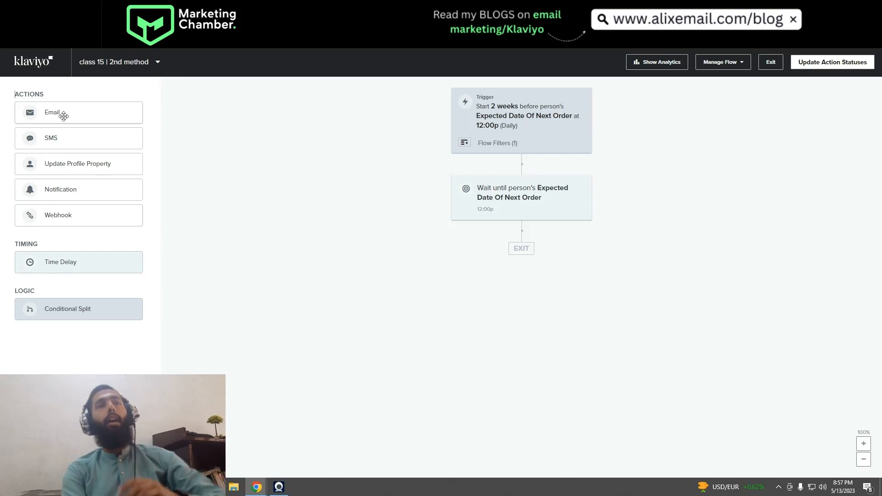
Add an email between the trigger and the wait step, and clone it
drag(70, 115, 498, 168)
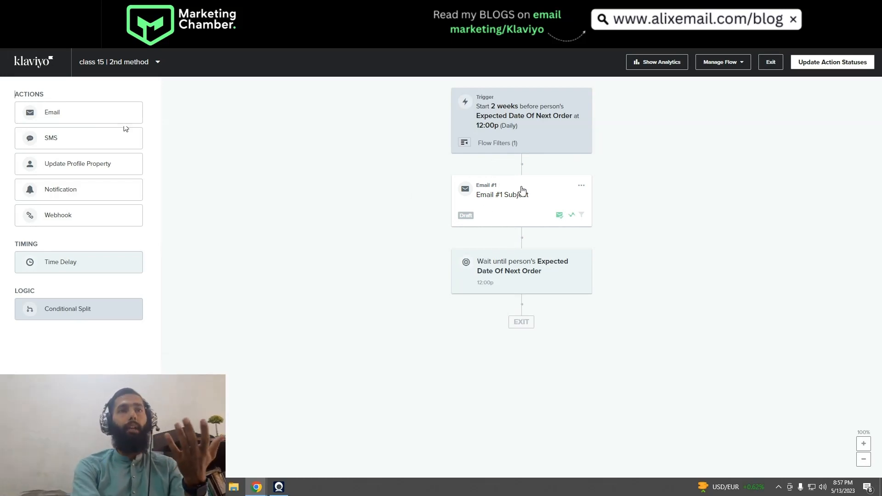
click(581, 186)
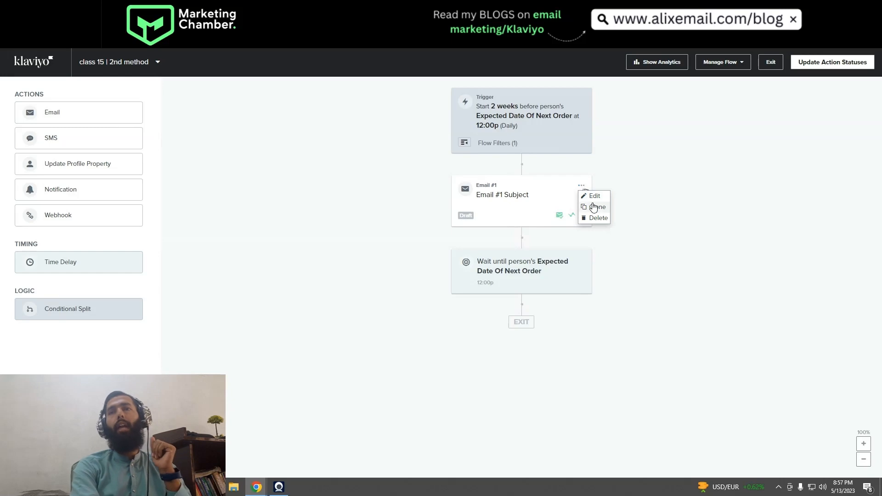
click(594, 197)
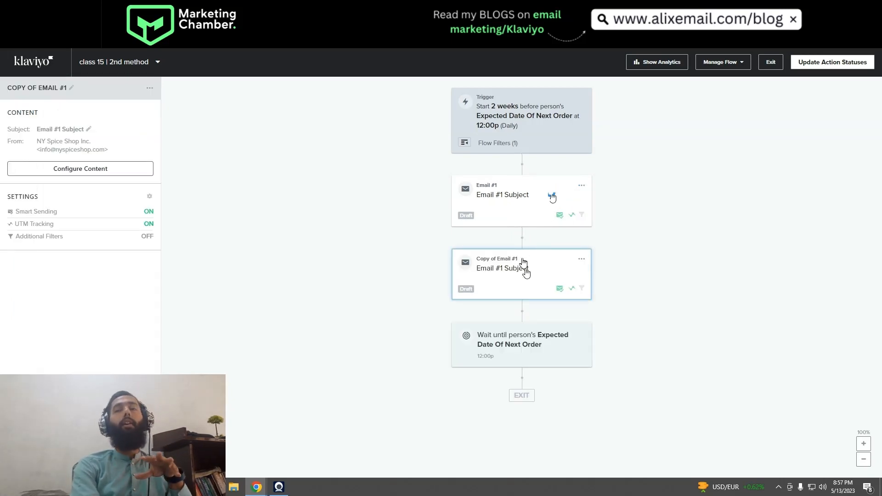
Move the cloned email below the Expected Date Of Next Order wait step and rename it Email #2
drag(524, 265, 532, 395)
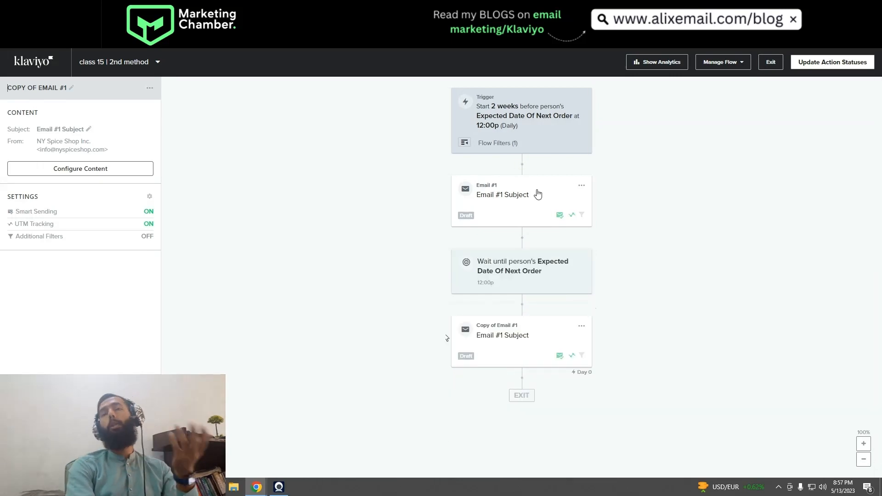
click(508, 323)
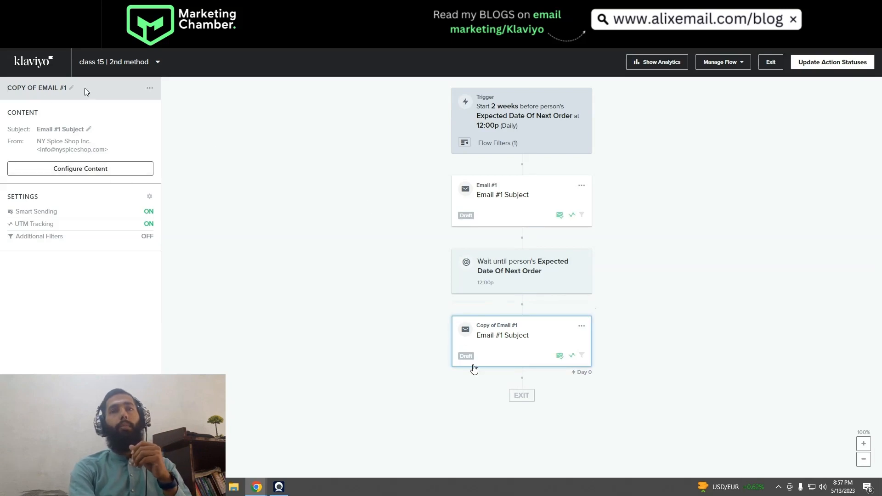
click(473, 370)
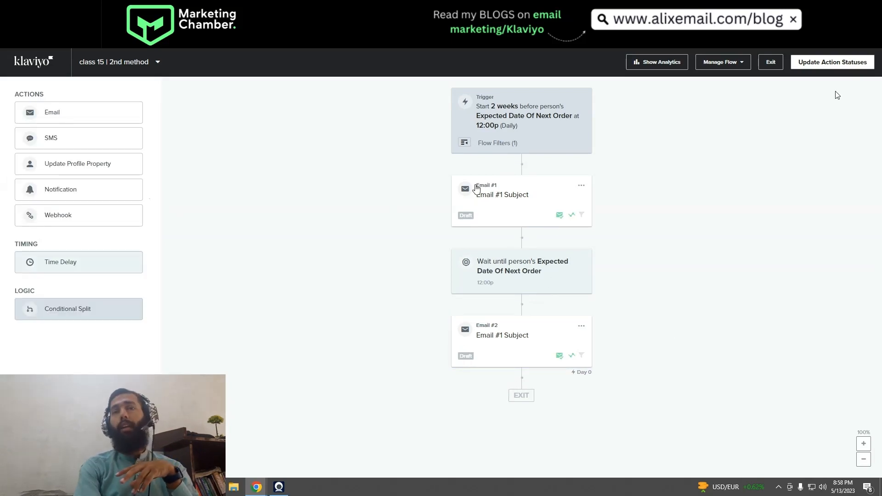
Change the subject of the second email to "Email #2 Subject"
click(488, 339)
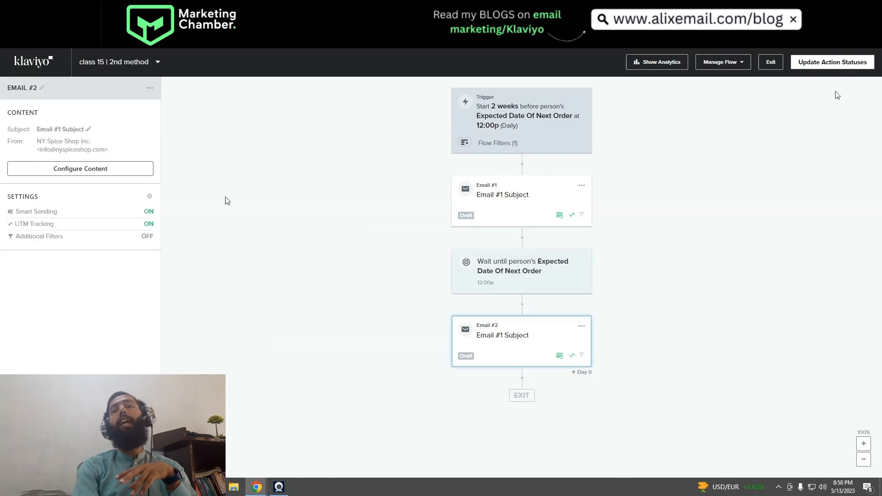
click(89, 130)
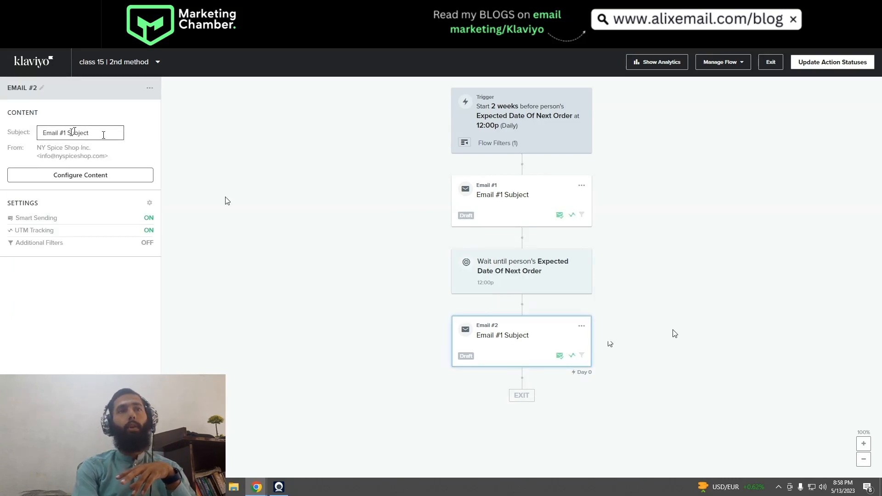
click(68, 138)
key(BackSpace)
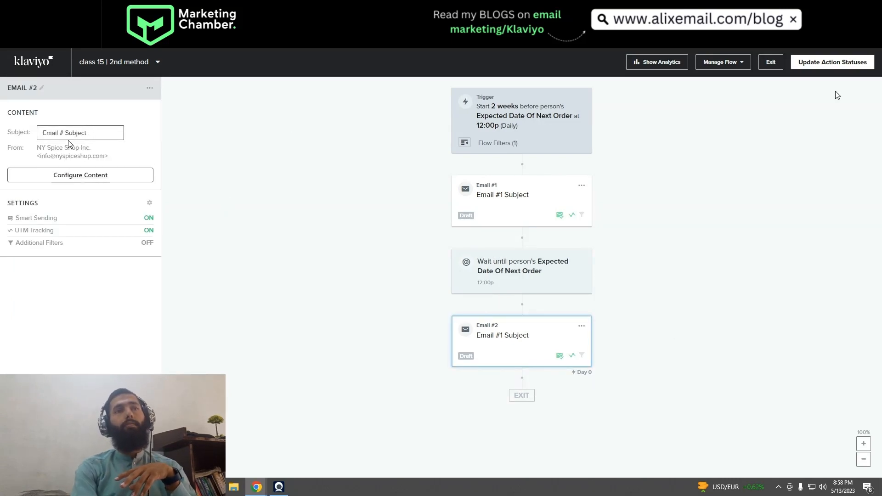
text(2)
key(Return)
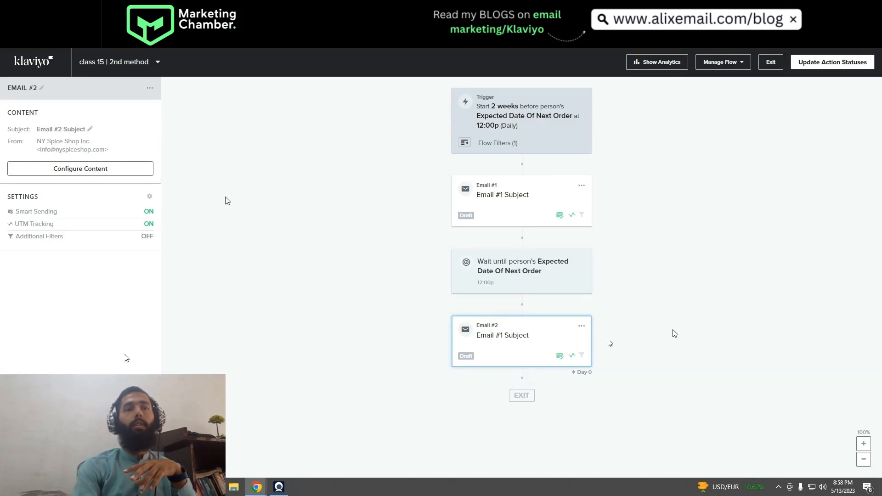
click(247, 326)
Turn off Smart Sending for both Email #1 and Email #2
click(529, 215)
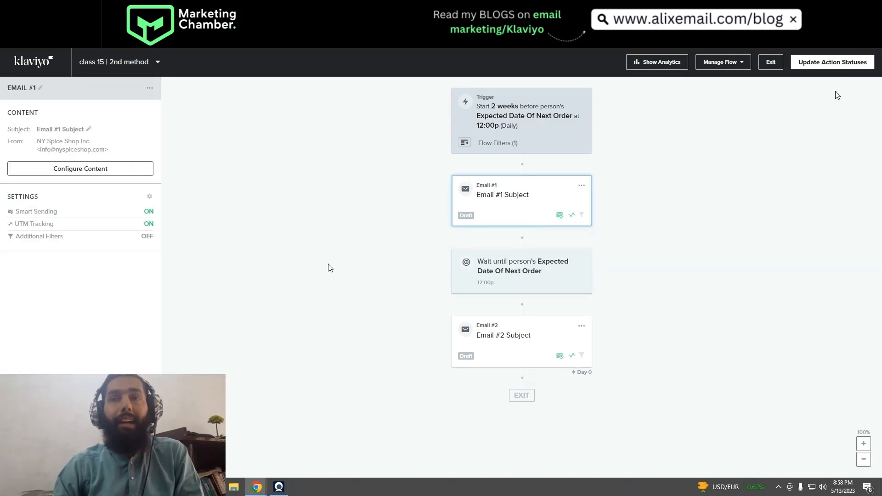
click(55, 221)
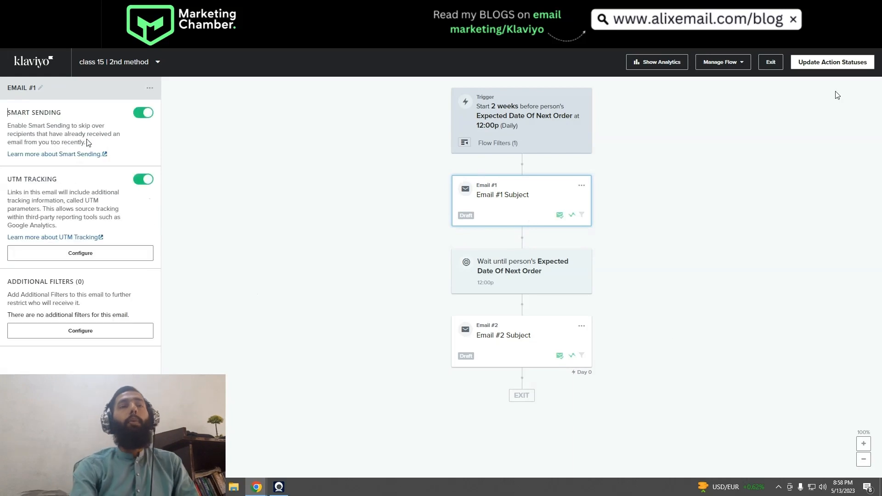
click(143, 113)
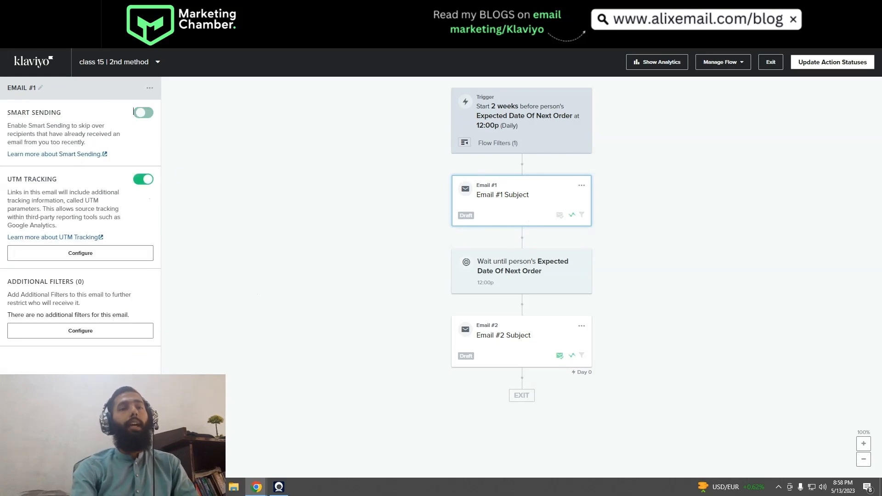
click(533, 345)
click(60, 217)
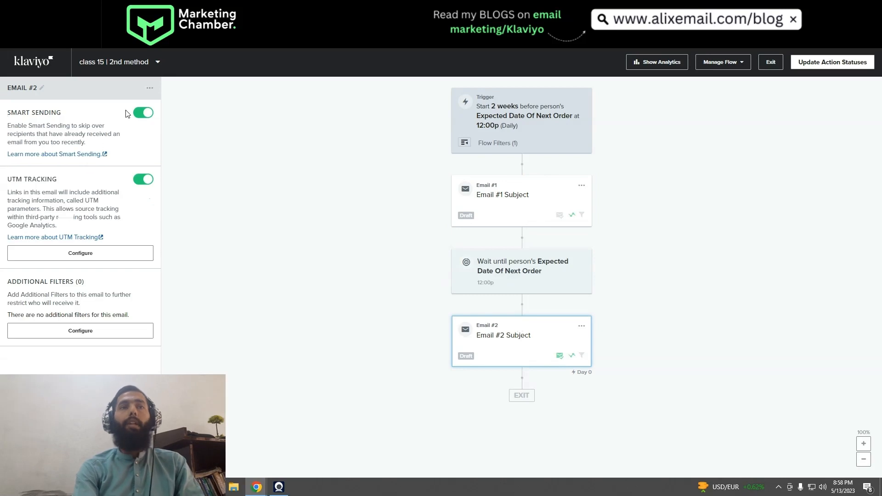
click(146, 117)
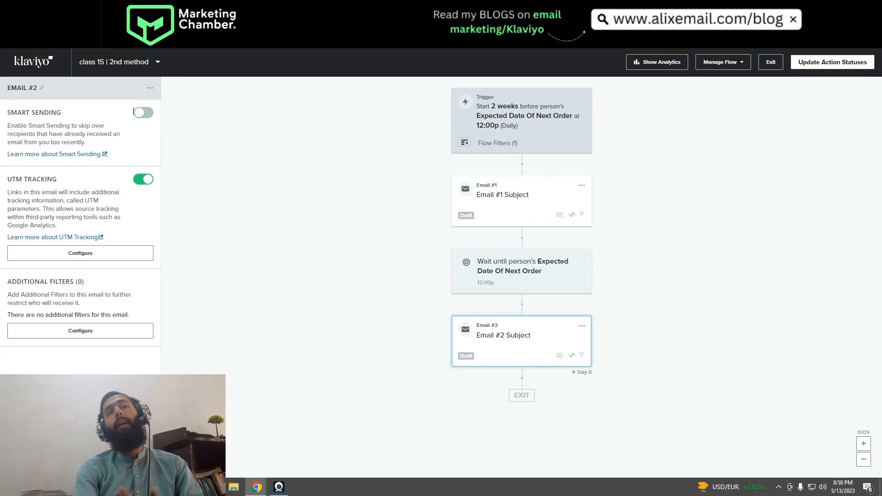
Set the subject of Email #1 to "Is it time to re-order?"
click(499, 216)
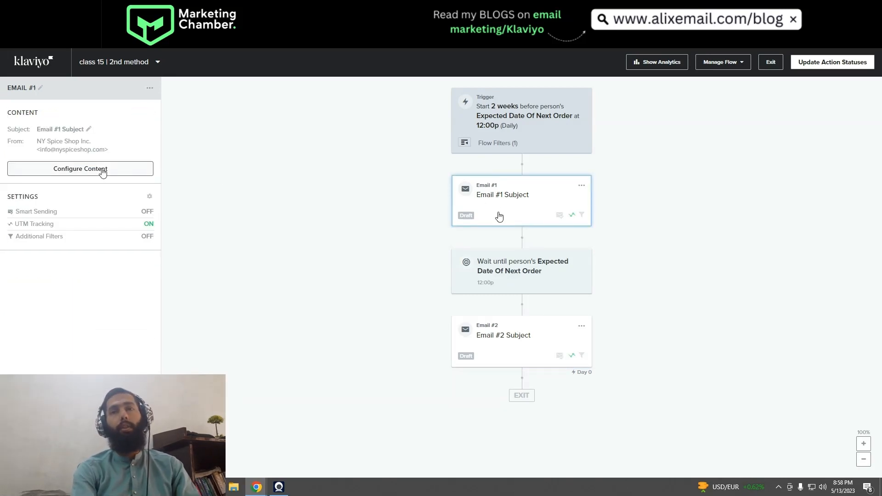
click(89, 130)
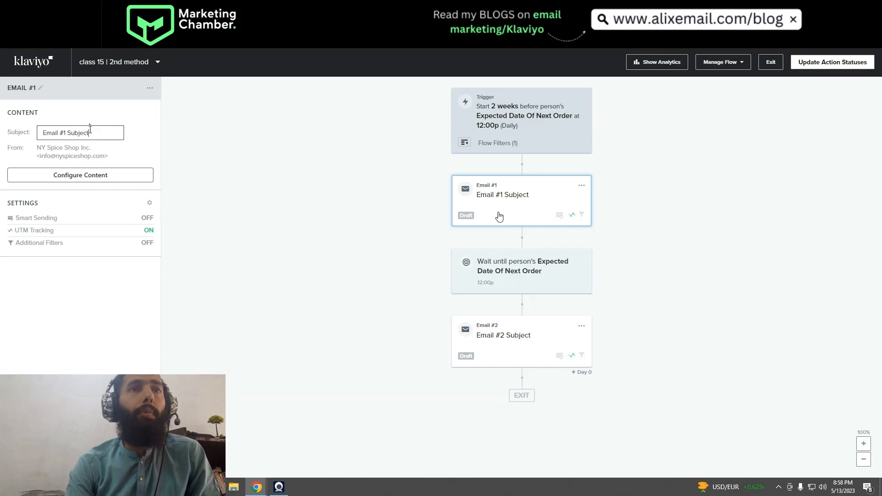
key(ctrl+a)
text(Is it time to re-order?)
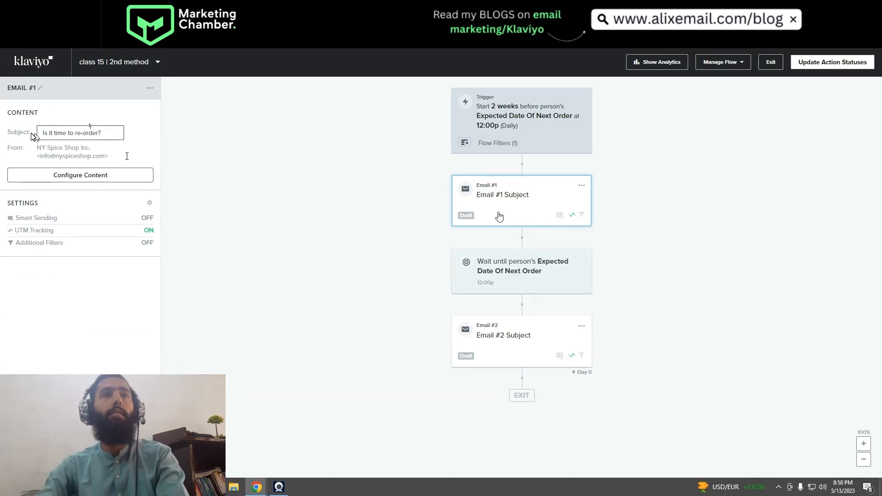
click(31, 300)
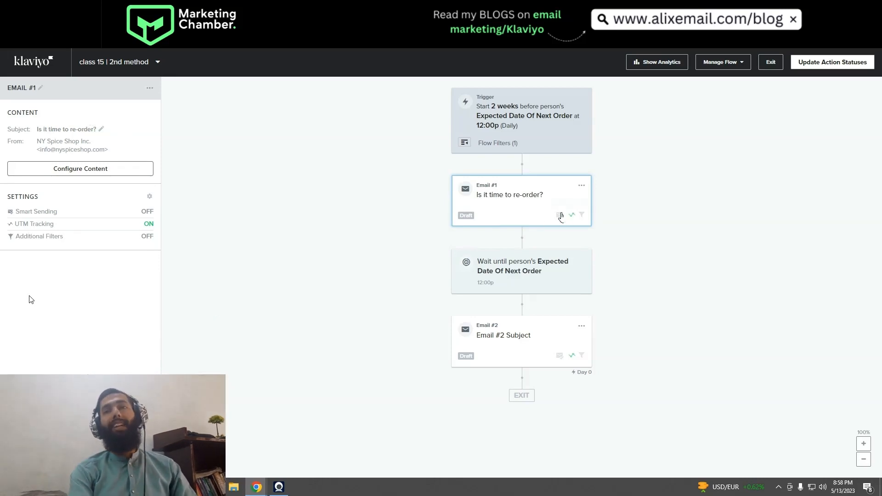
Enter "Last chance to save your next order" as the subject of Email #2
click(500, 340)
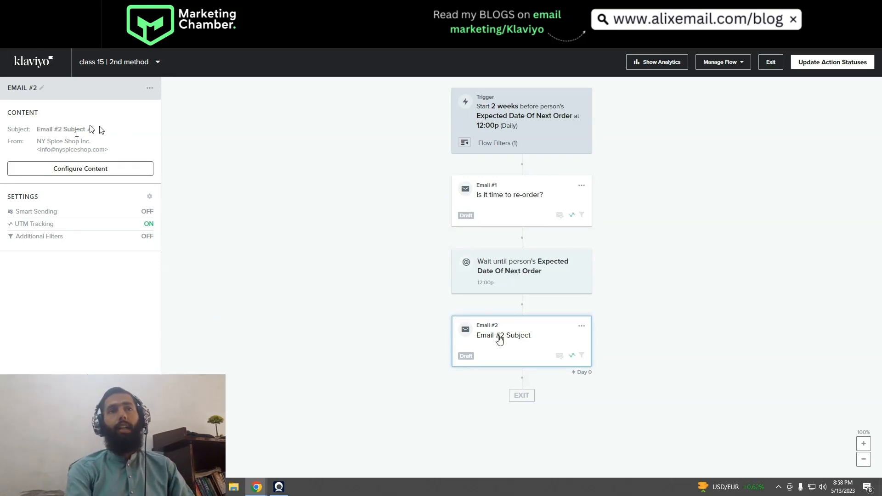
click(90, 130)
drag(92, 132, 39, 132)
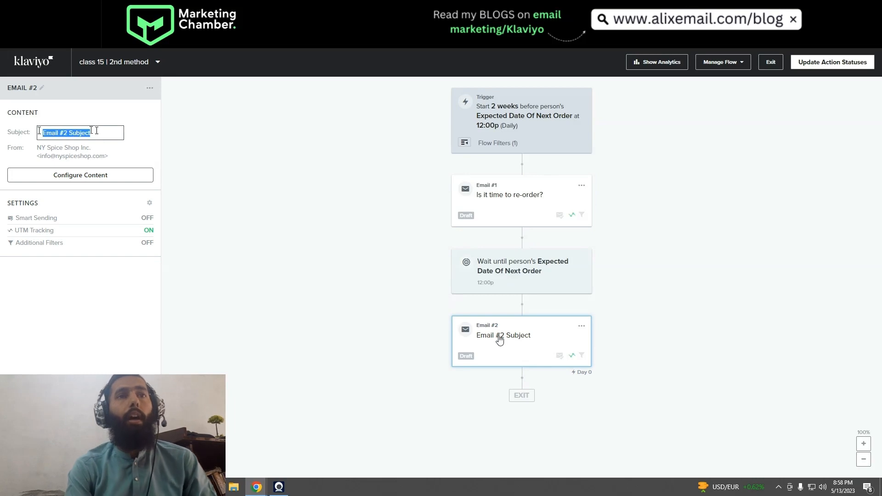
text(Las)
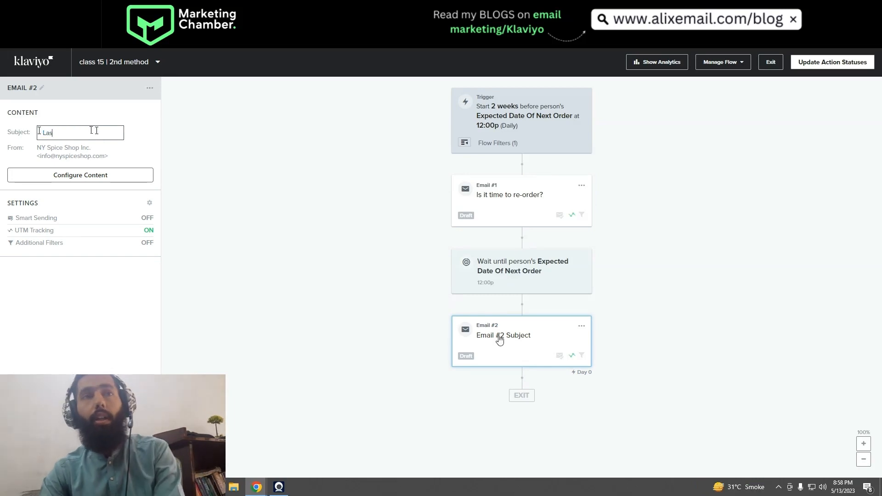
text(t chan)
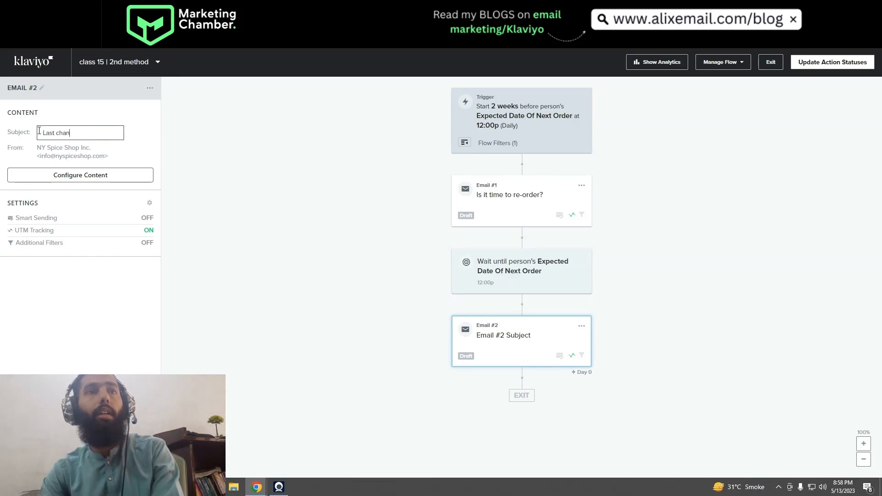
text(ce to save y)
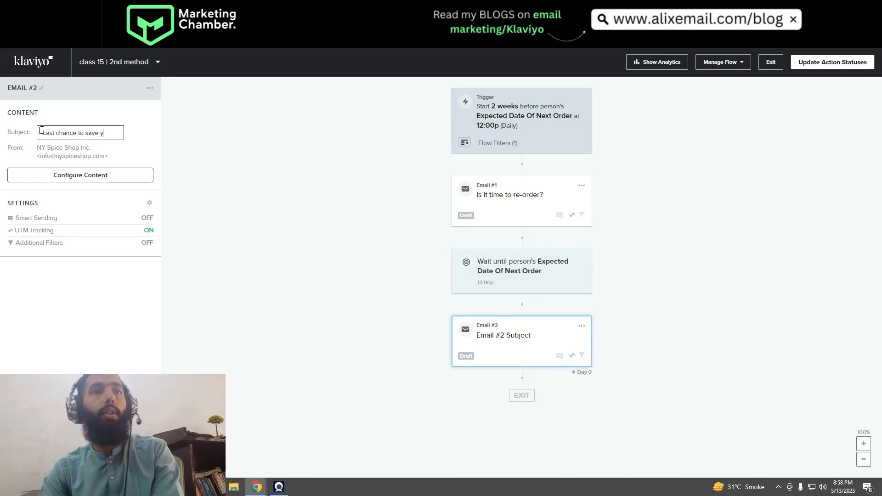
text(our next order)
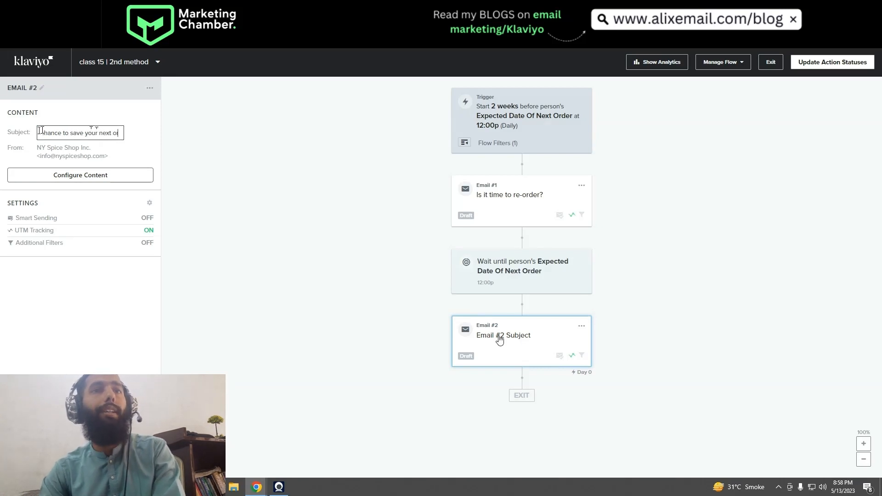
key(BackSpace)
key(BackSpace)
key(BackSpace)
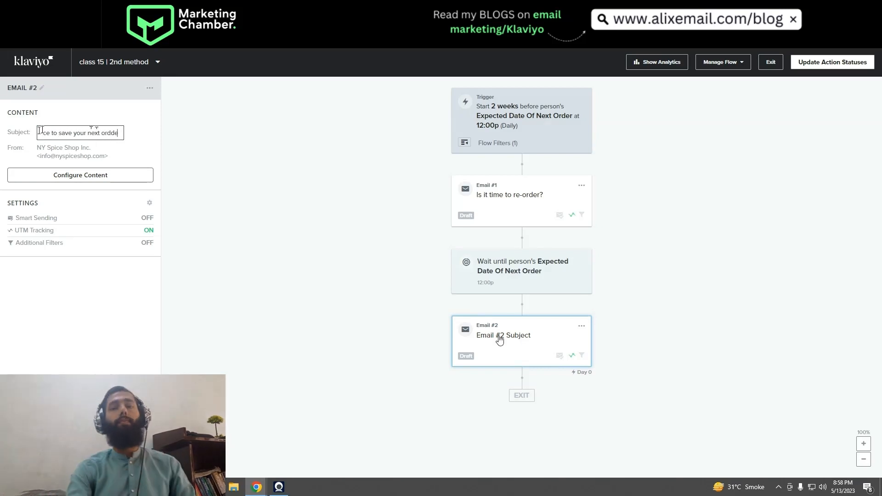
text(er)
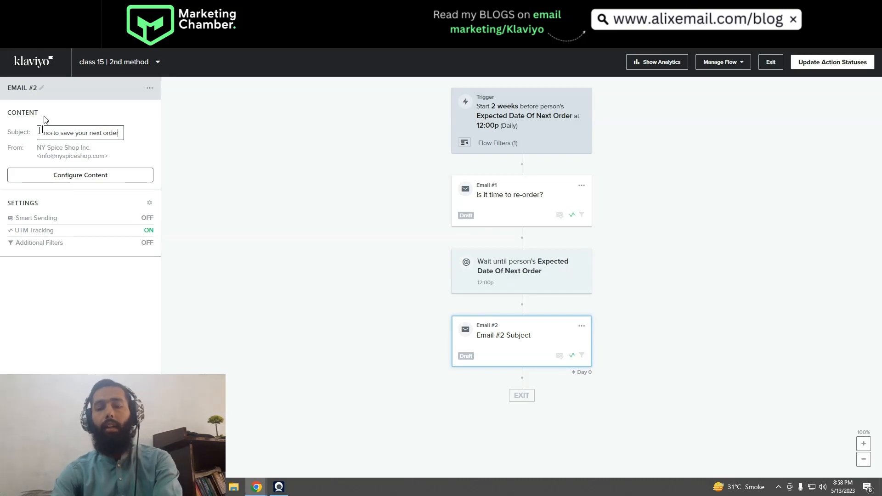
Save the new subject line of Email #2 and close the email's settings
key(Return)
click(360, 374)
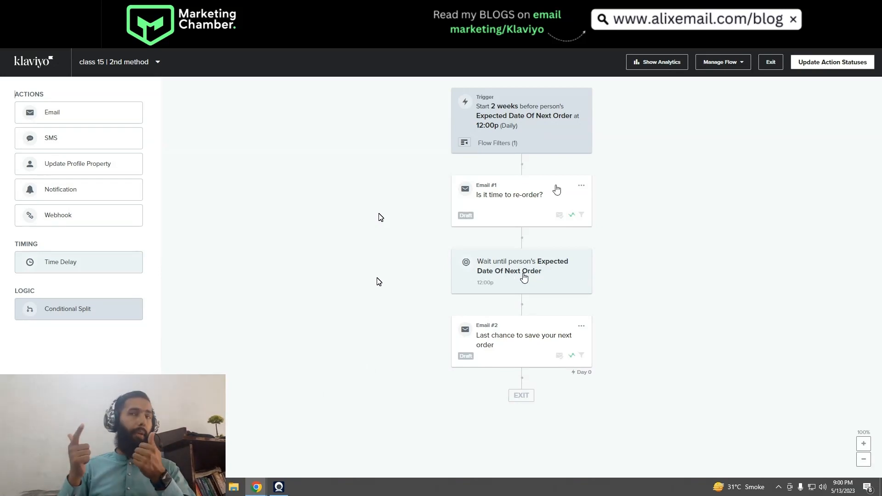
Insert a conditional split before Email #1 for people who have SubmittedReviewNegative at least once over all time
drag(73, 309, 490, 196)
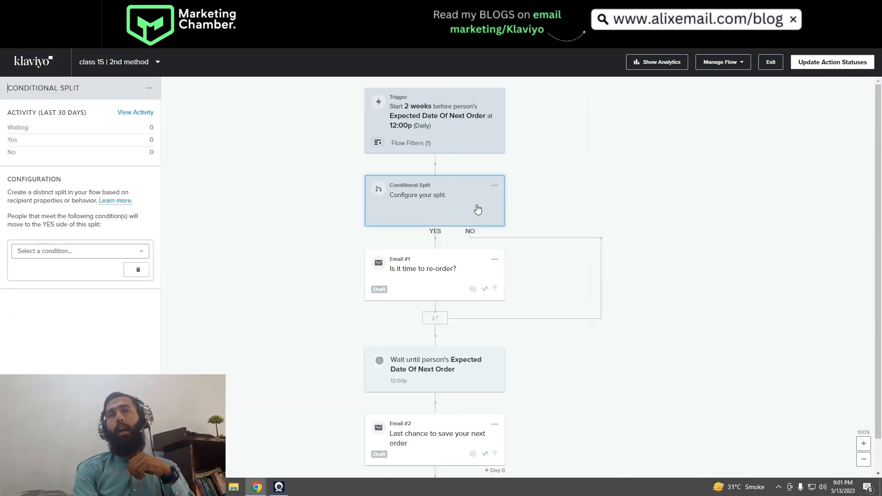
click(63, 252)
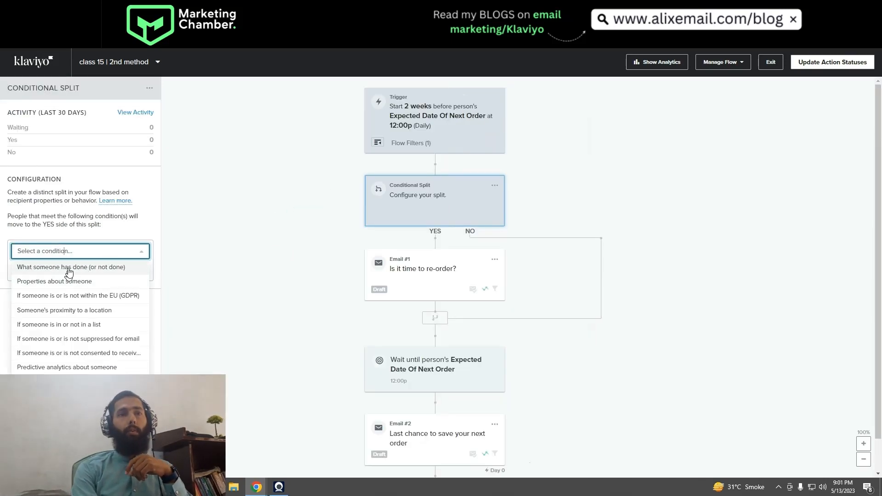
click(78, 273)
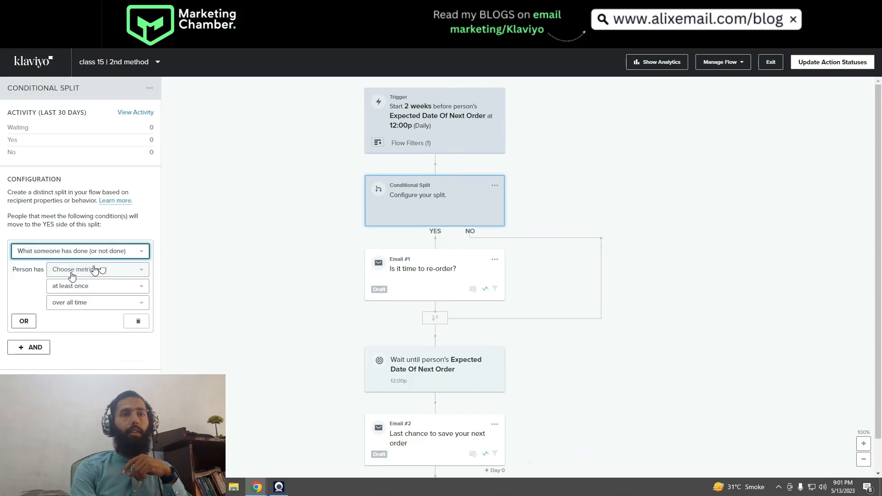
click(70, 270)
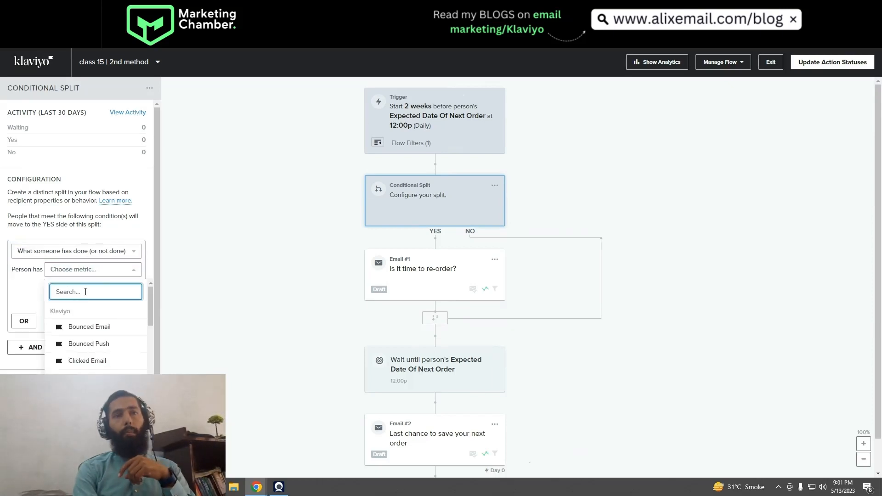
text(review)
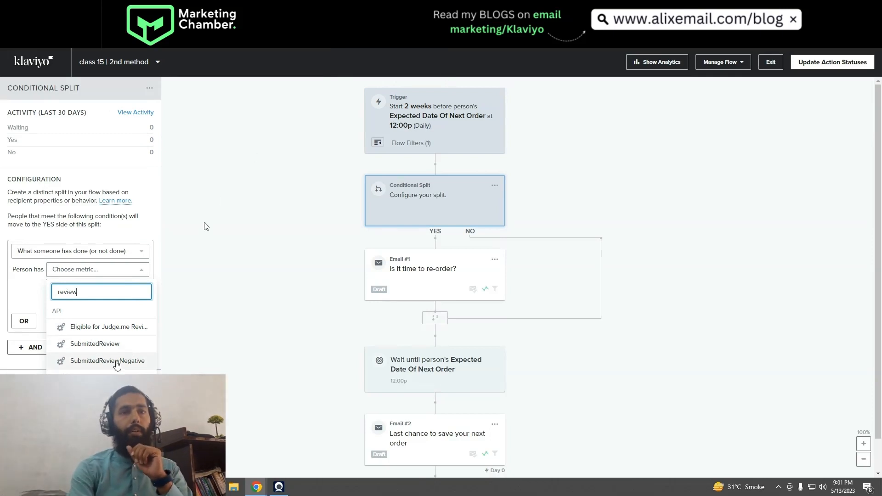
click(111, 362)
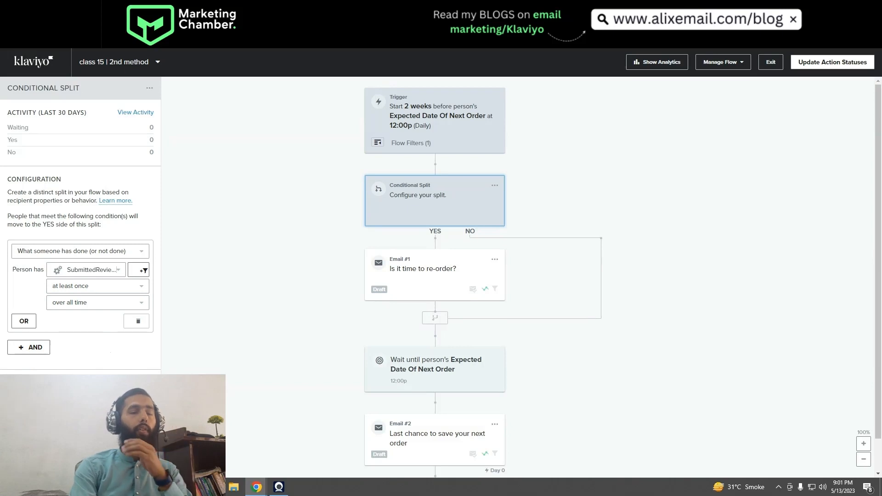
click(138, 385)
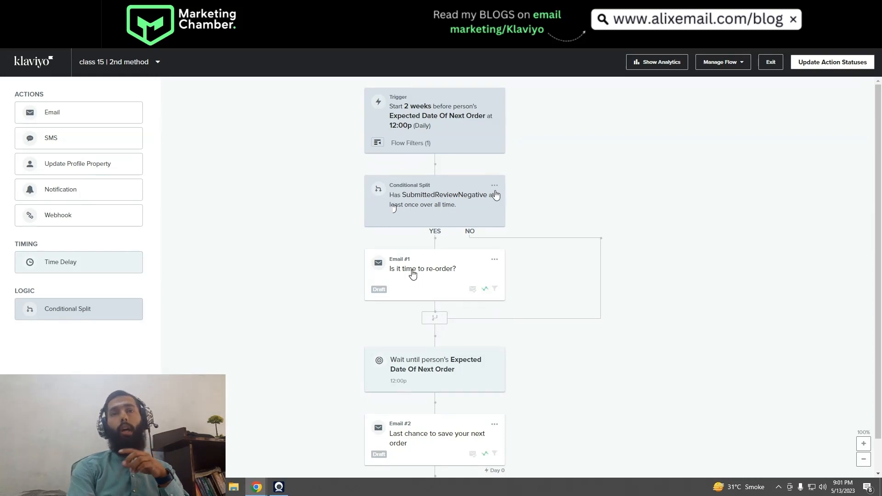
Move Email #1 to the No branch of the conditional split and check the target date delay settings
drag(447, 278, 592, 242)
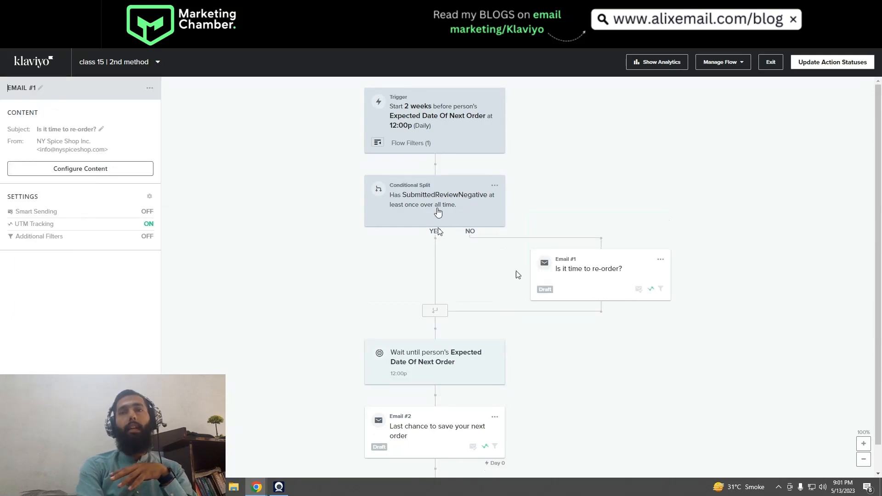
drag(428, 363, 521, 344)
click(523, 344)
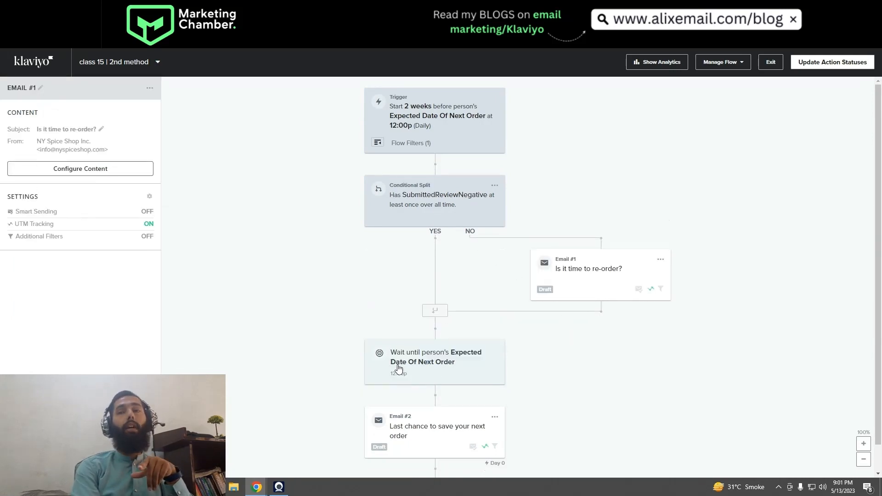
click(384, 357)
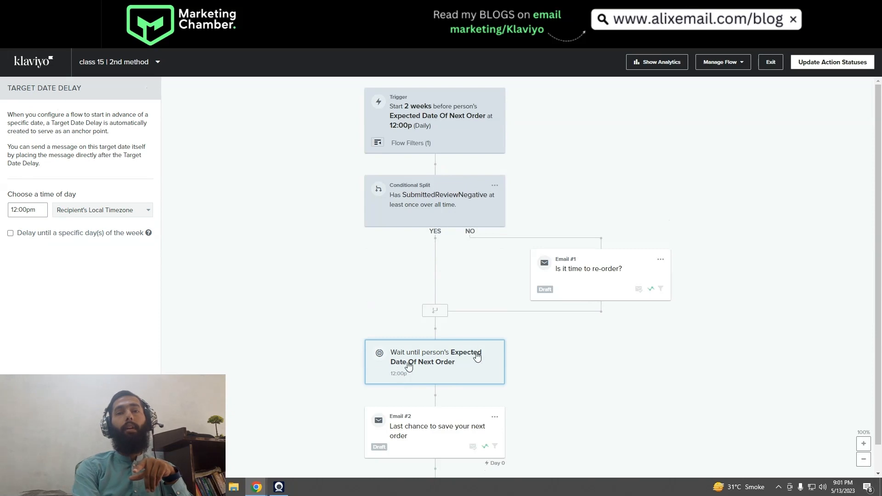
click(524, 317)
Return Email #1 to the Yes branch and set the split's SubmittedReviewNegative condition to zero times
drag(452, 265, 430, 267)
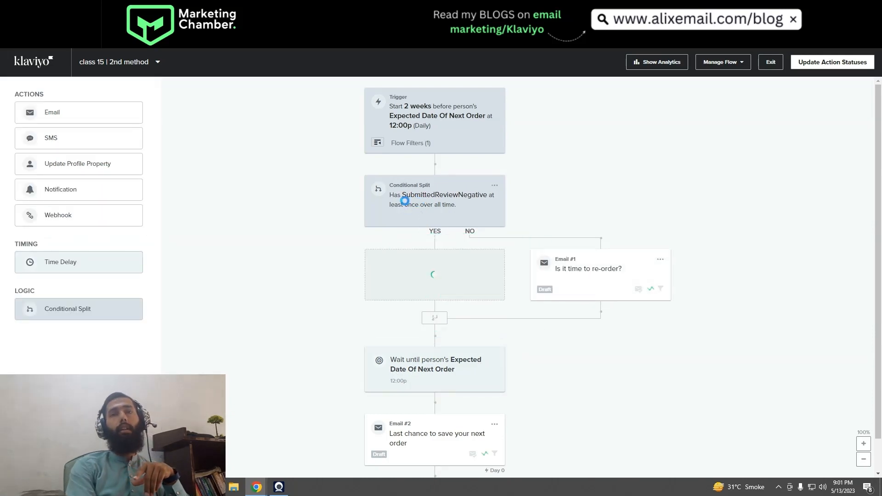
click(388, 200)
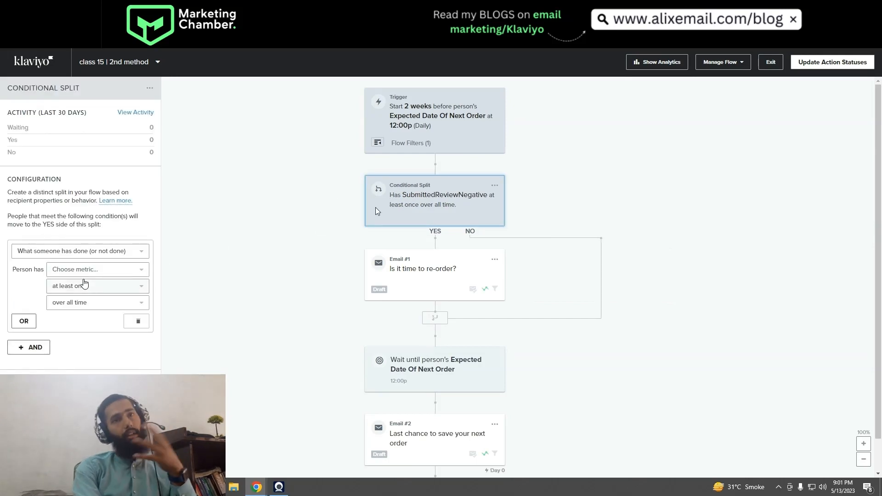
click(84, 287)
click(89, 316)
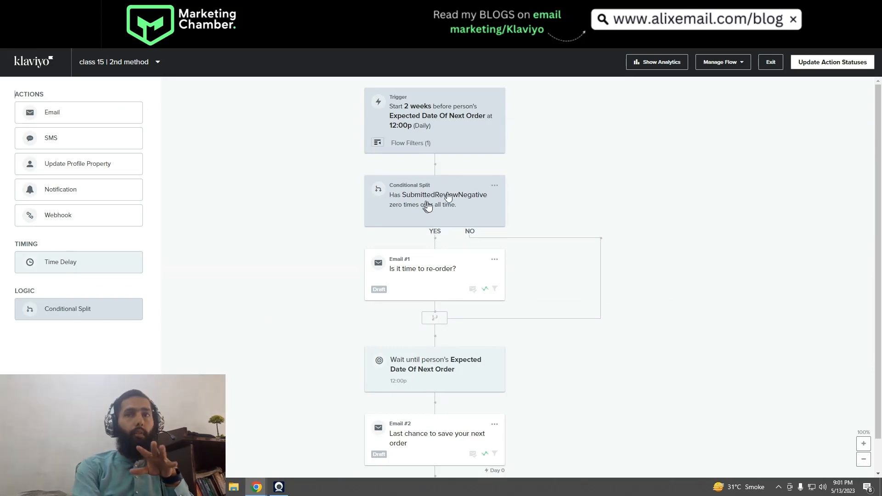
scroll(430, 418, down, 1)
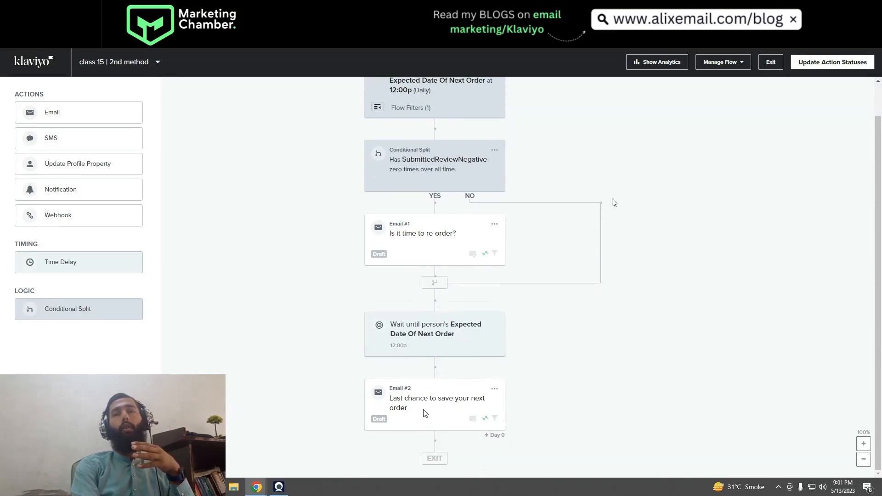
right_click(434, 282)
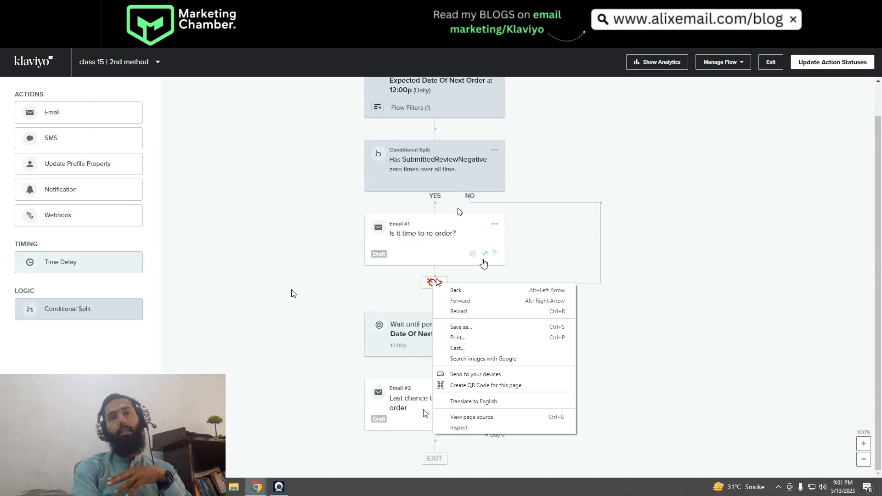
click(439, 281)
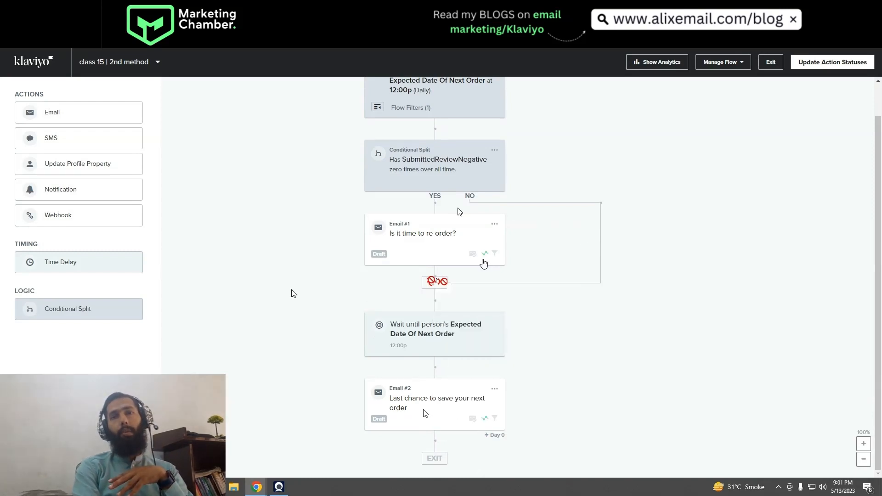
right_click(436, 282)
click(437, 281)
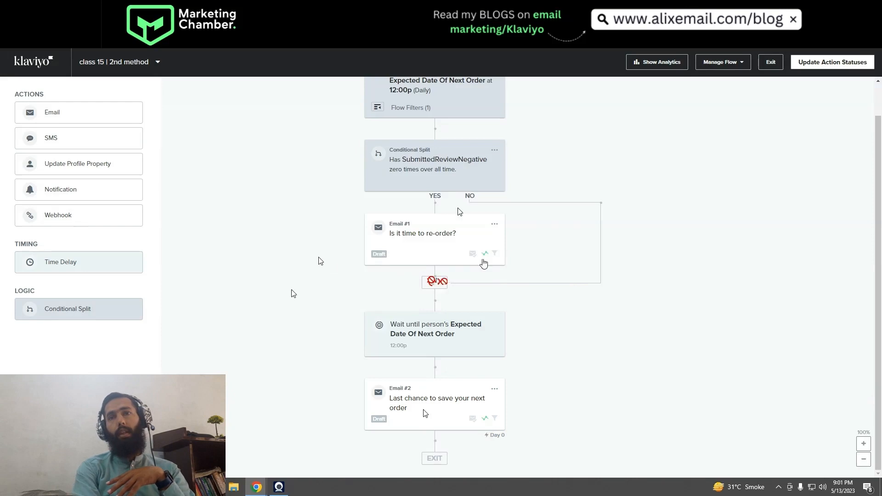
Delete the review-based conditional split together with its No path
scroll(293, 293, up, 1)
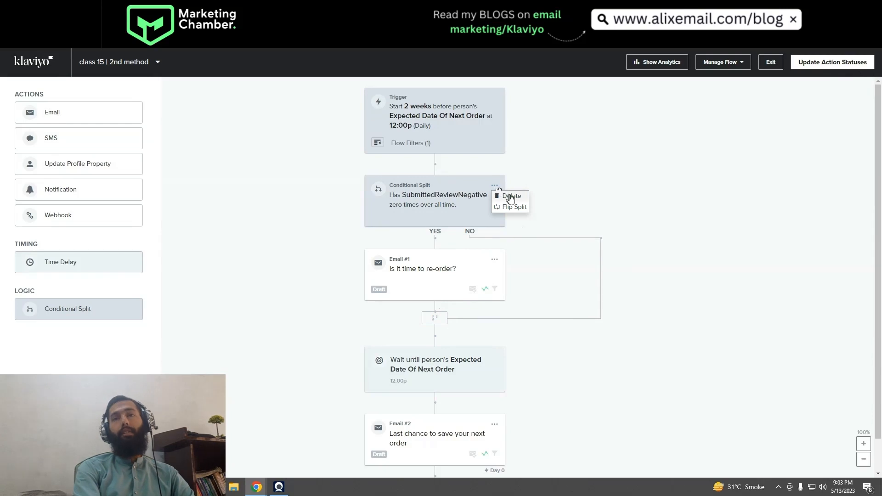
click(511, 197)
click(462, 161)
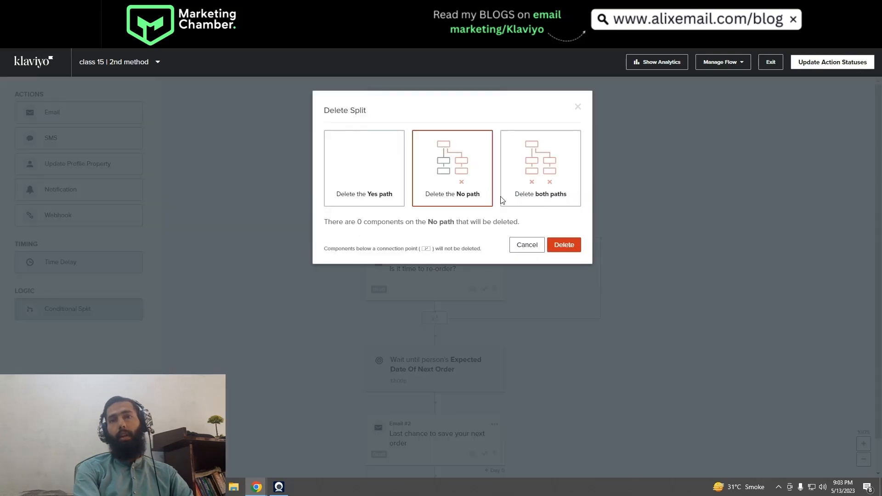
click(565, 244)
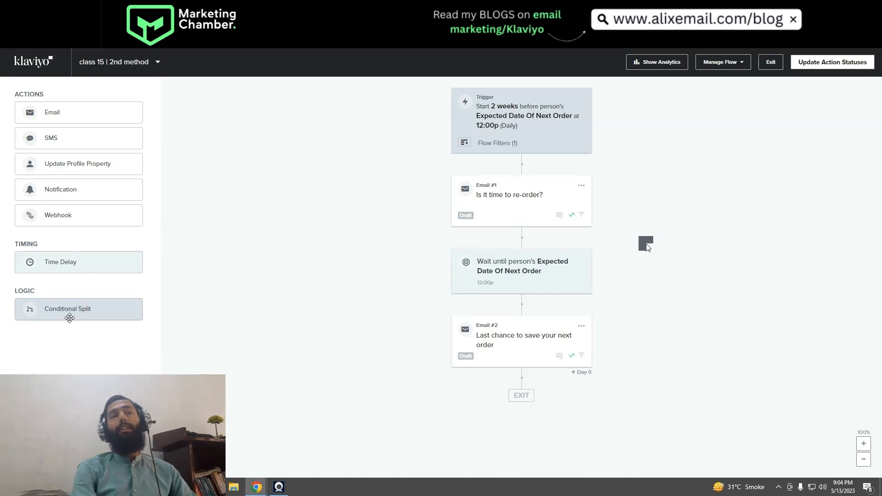
Insert a conditional split before Email #1 based on what someone has done, using the Placed Order metric
drag(70, 314, 521, 167)
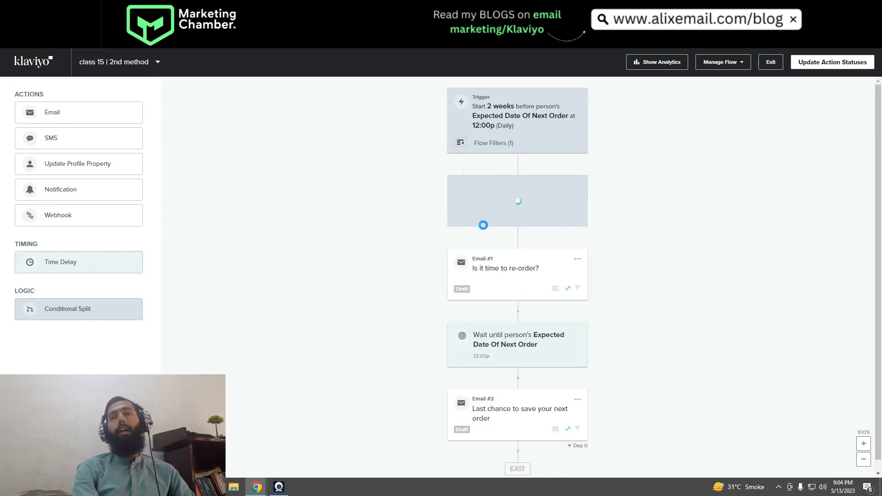
click(40, 251)
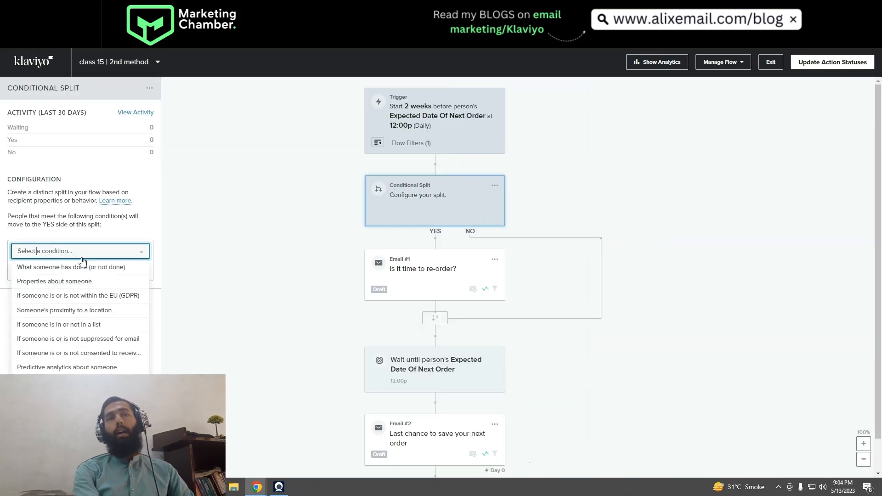
click(88, 267)
click(67, 270)
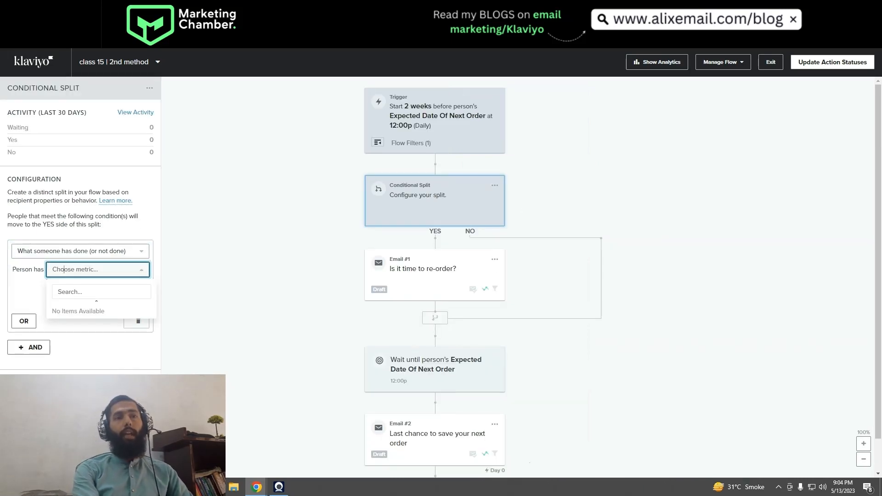
text(pla)
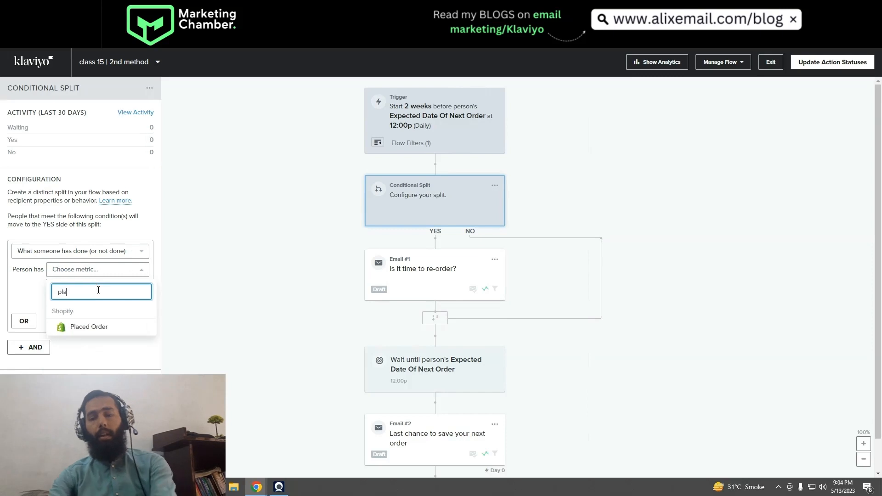
click(106, 327)
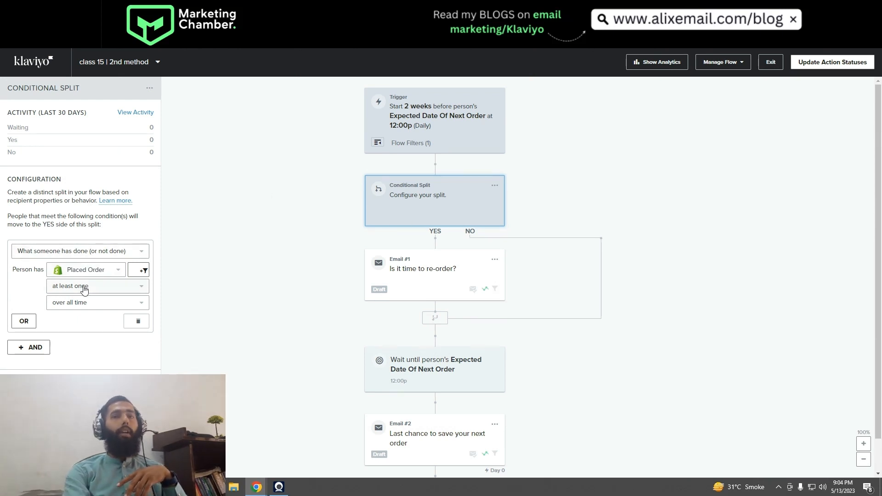
Set the split's Placed Order condition to equals 1 over all time
click(109, 287)
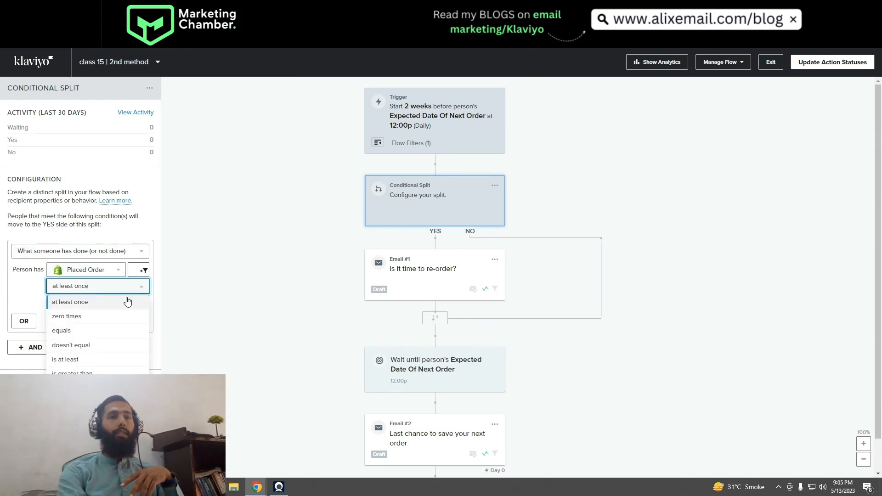
click(90, 330)
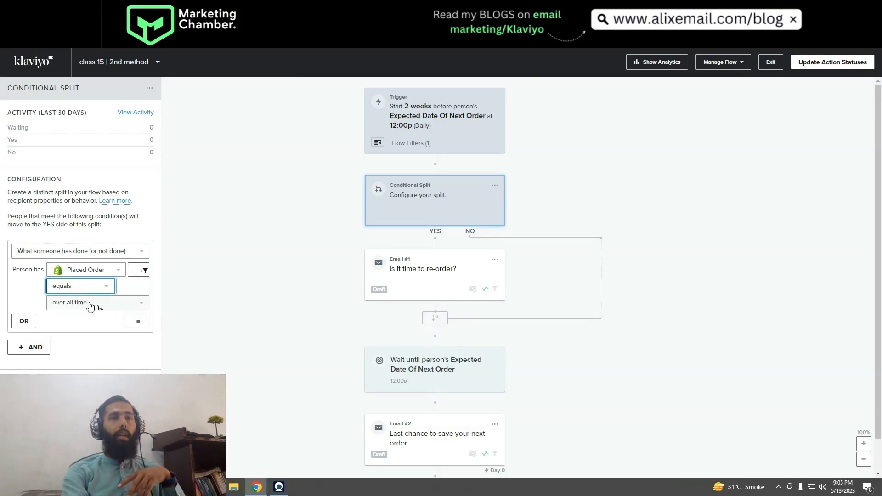
click(132, 287)
text(1)
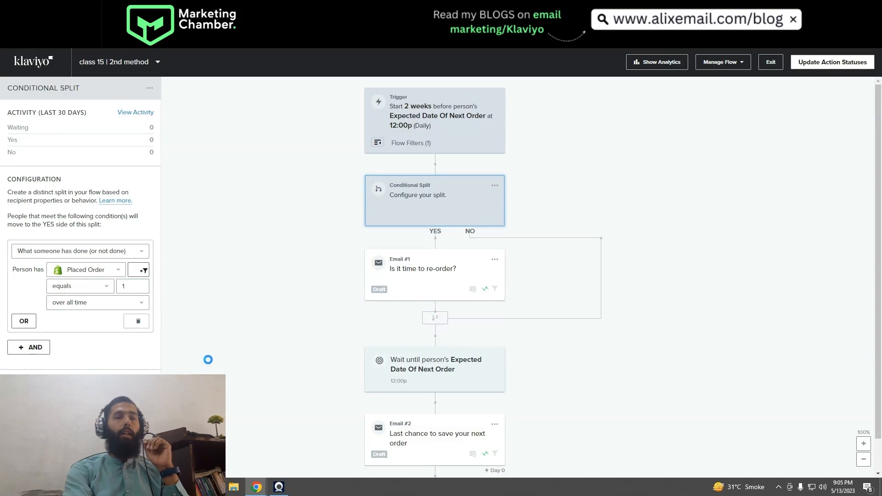
click(355, 162)
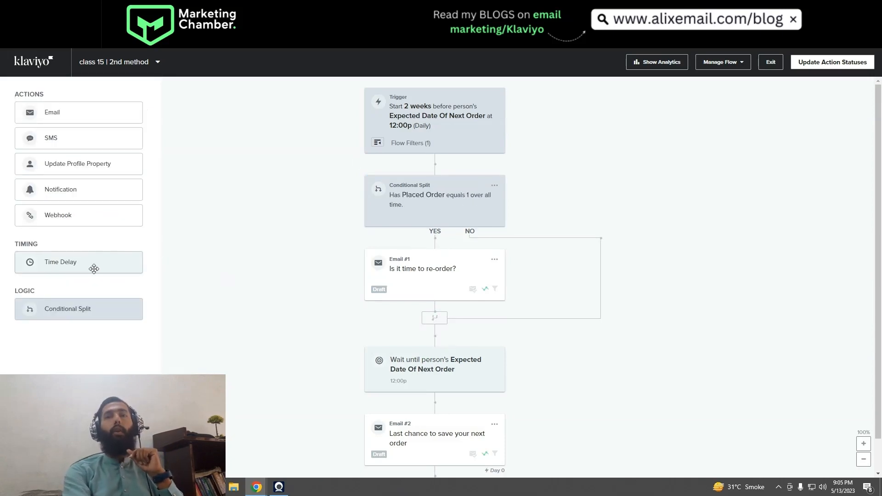
Clone Email #1 and move the copy to the No branch of the conditional split
click(495, 261)
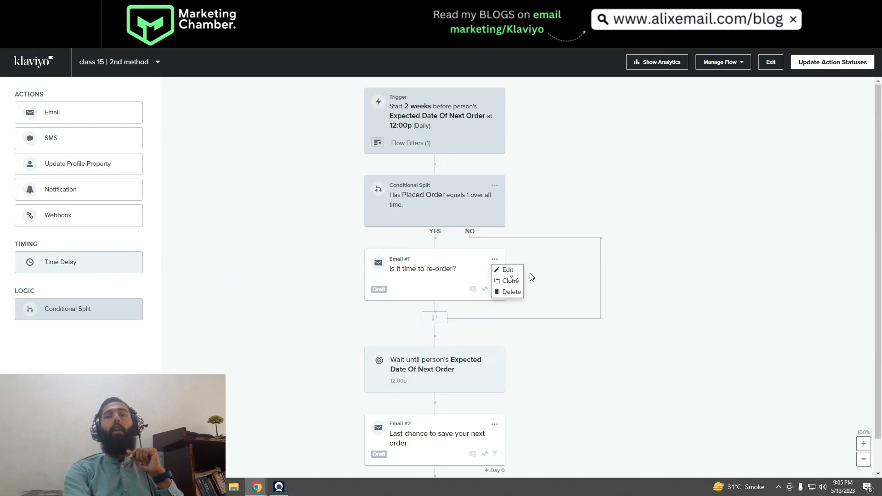
click(511, 292)
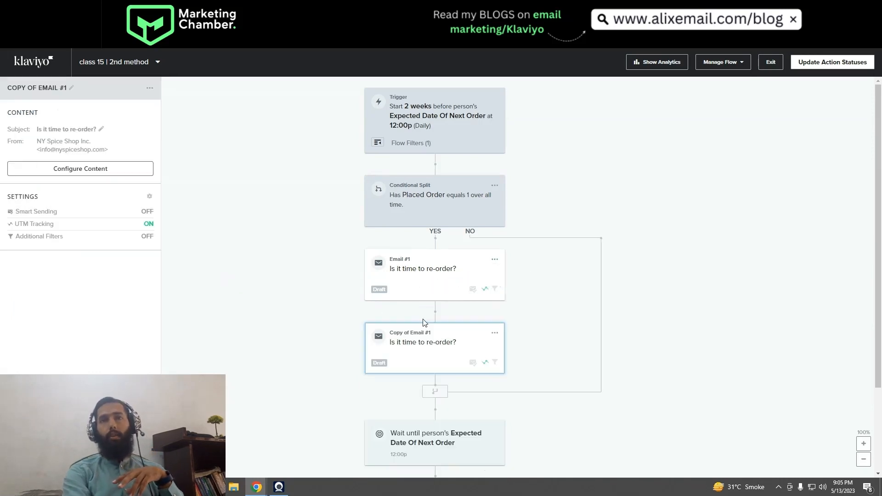
drag(414, 352, 592, 253)
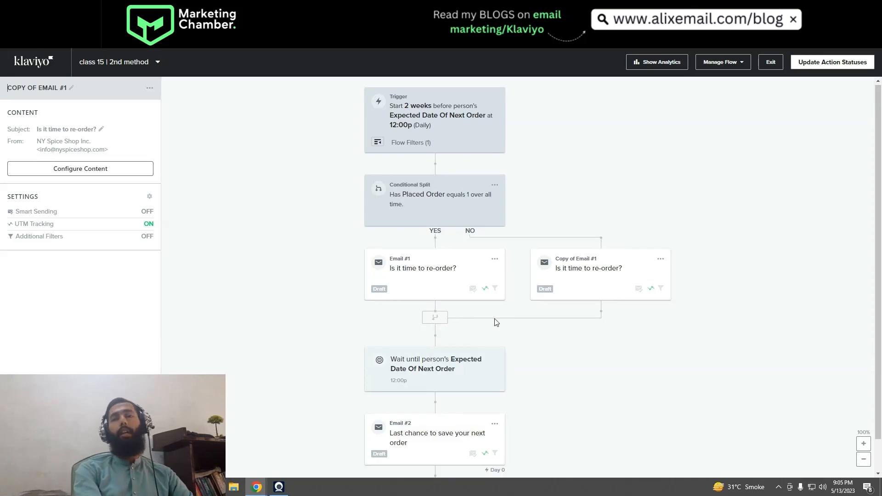
scroll(612, 208, down, 1)
scroll(367, 211, up, 1)
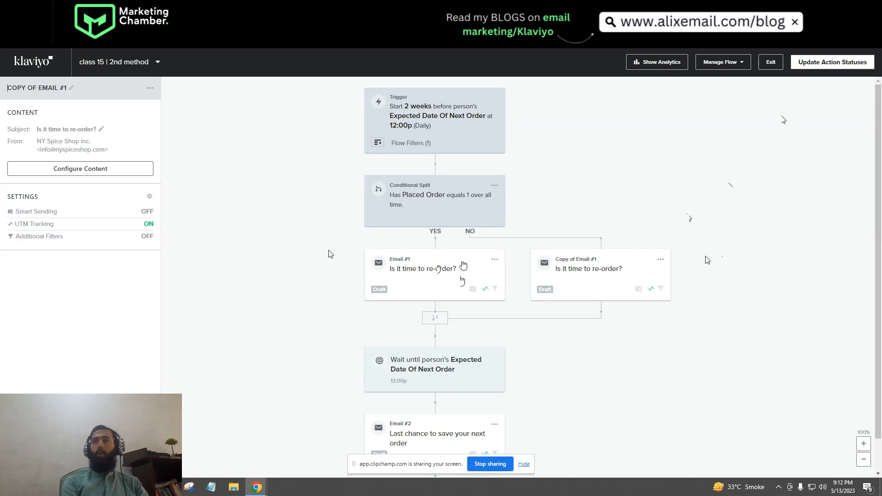
Switch to the image viewer to examine the sample next-order email design
key(super+d)
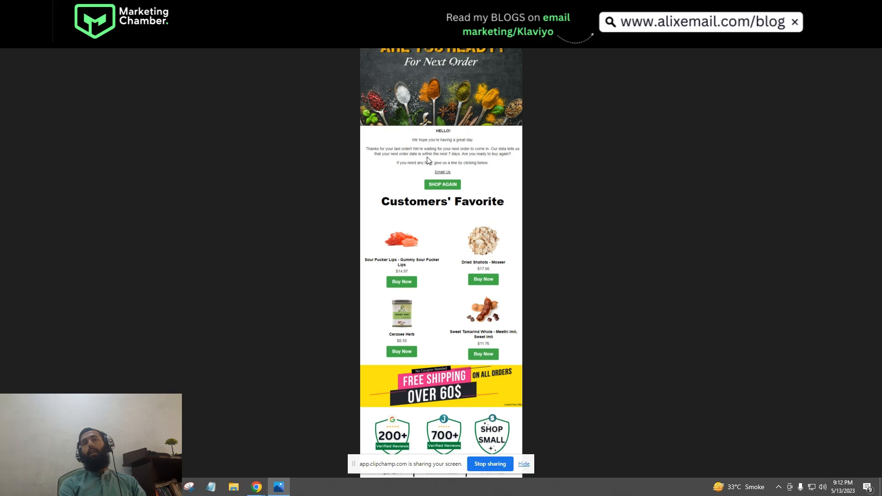
Examine the spice shop's next-order email from the greeting text through the Customers' Favorite products
scroll(428, 161, up, 2)
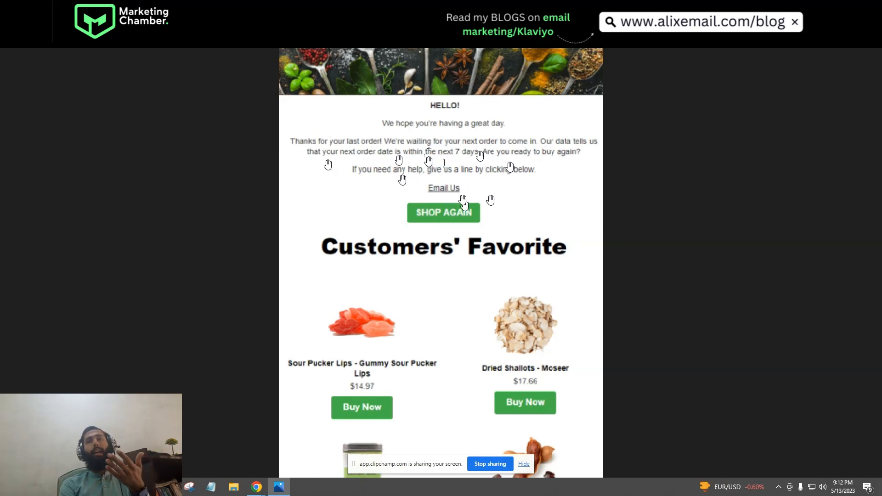
scroll(464, 197, down, 3)
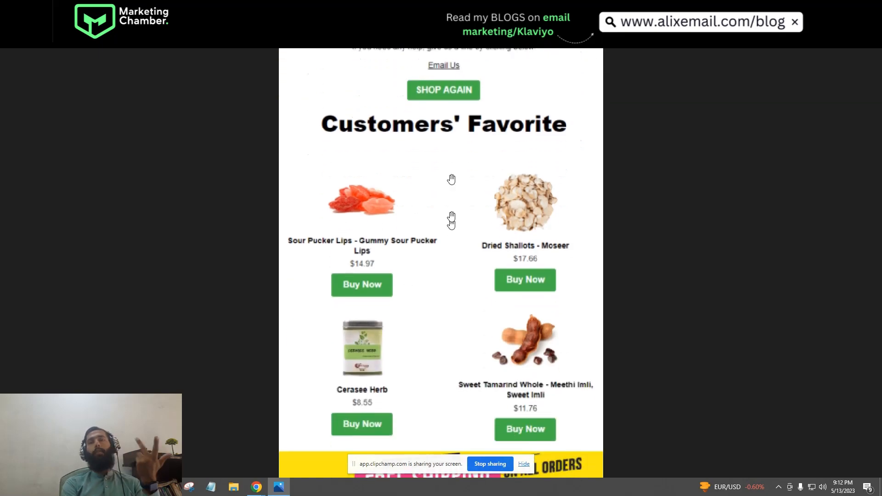
scroll(451, 217, down, 3)
Examine the next sample design, the free steel bottle email, from hero image to footer, and return to the Klaviyo flow
key(Right)
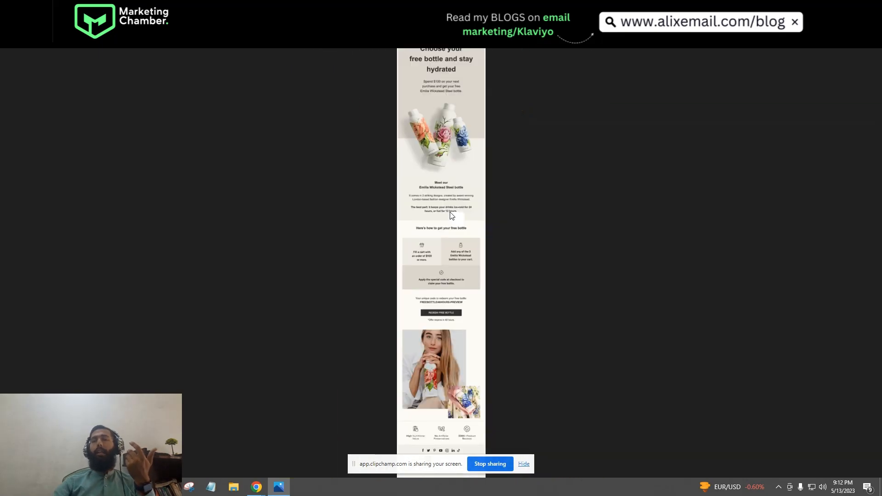
scroll(451, 217, up, 3)
drag(496, 208, 492, 159)
drag(462, 247, 467, 172)
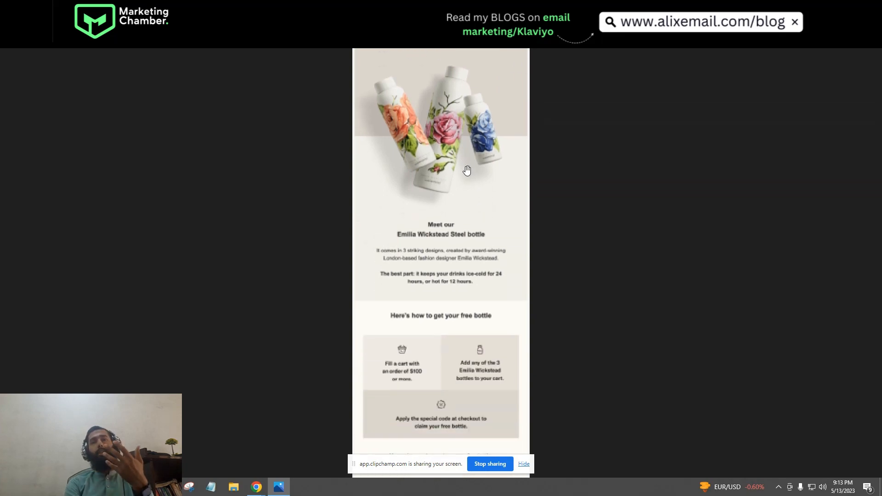
drag(463, 281, 471, 161)
mouse_move(479, 250)
mouse_down()
mouse_move(478, 142)
mouse_move(475, 205)
mouse_move(476, 191)
mouse_up()
drag(489, 266, 487, 220)
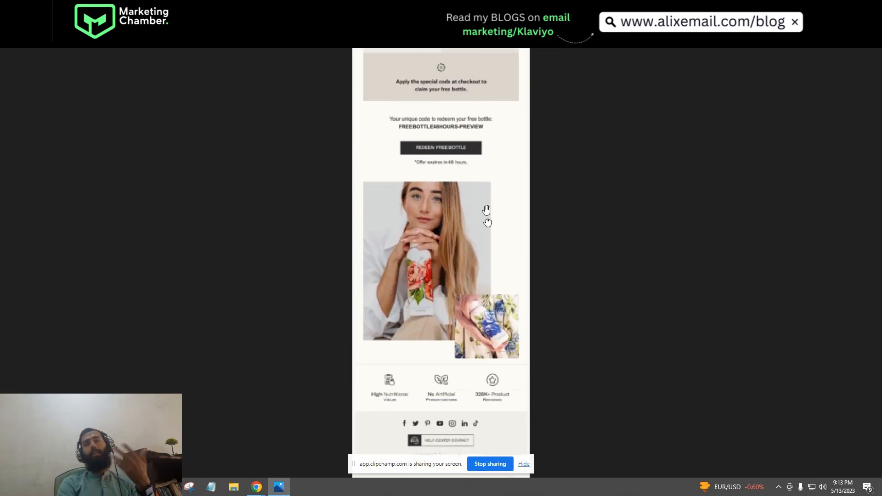
drag(485, 177, 480, 352)
drag(462, 244, 471, 314)
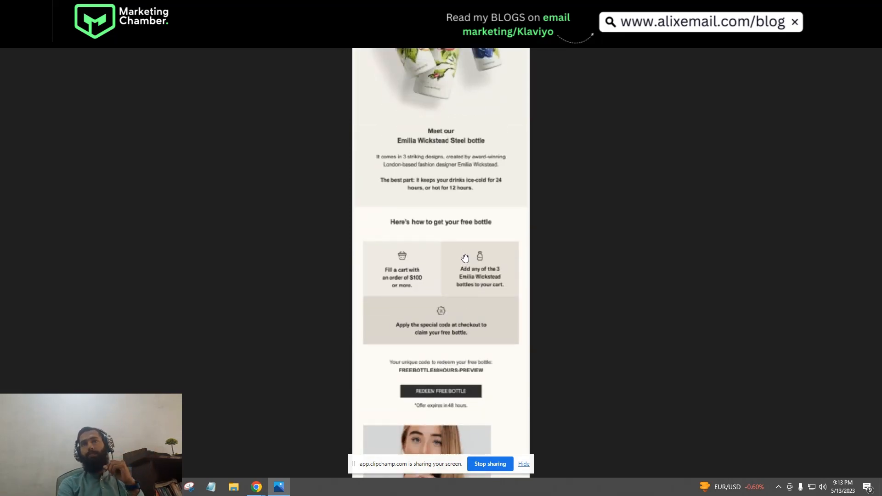
click(829, 7)
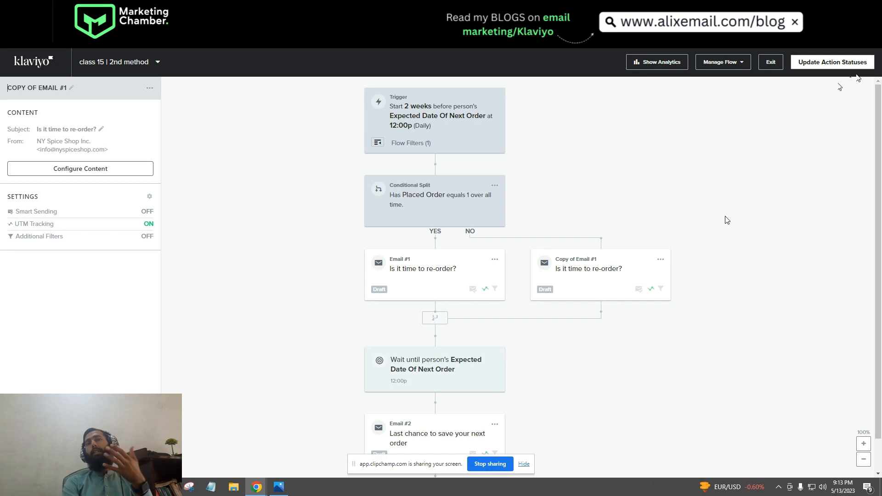